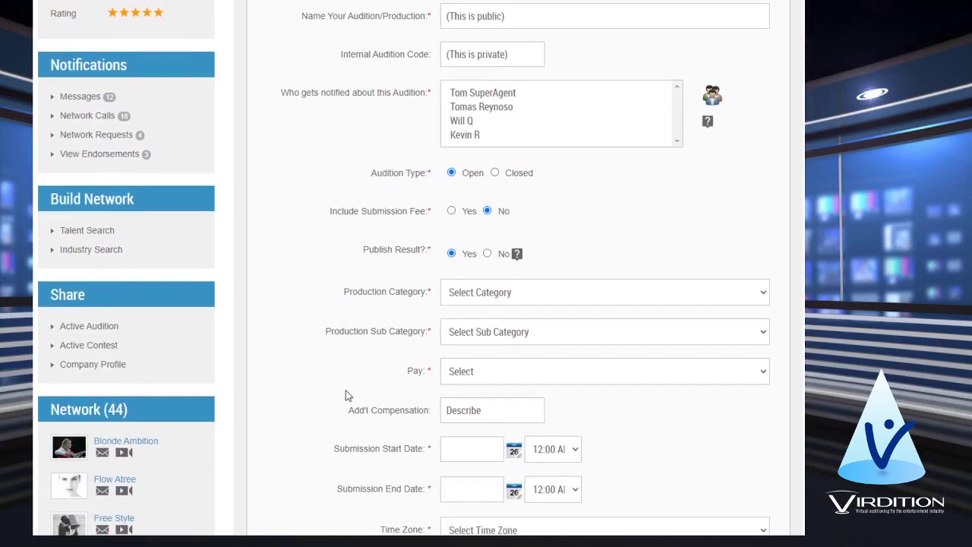
- Examine the audition's Event section fields, from the production name and notification list through the dates, locations, description and image options
scroll(345, 395, "down", 3)
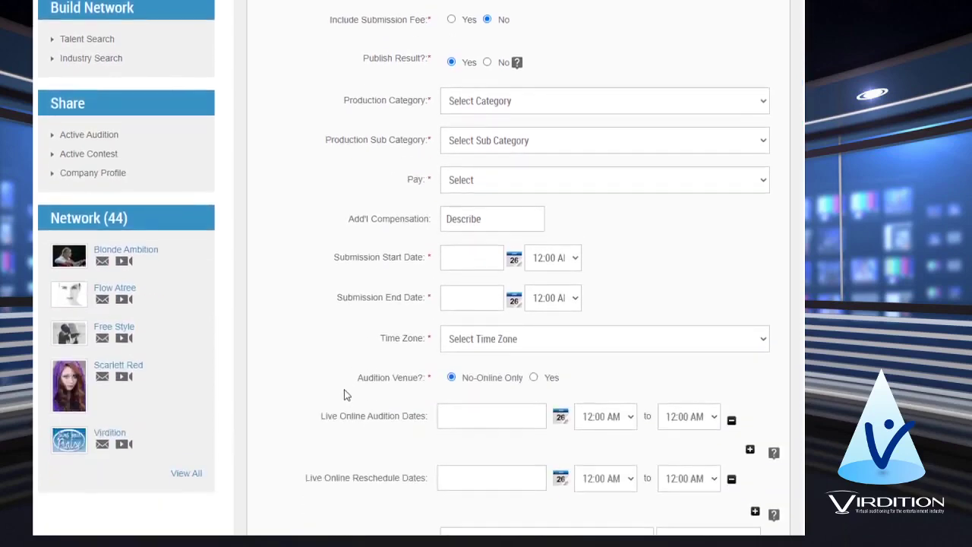
scroll(346, 395, "down", 1)
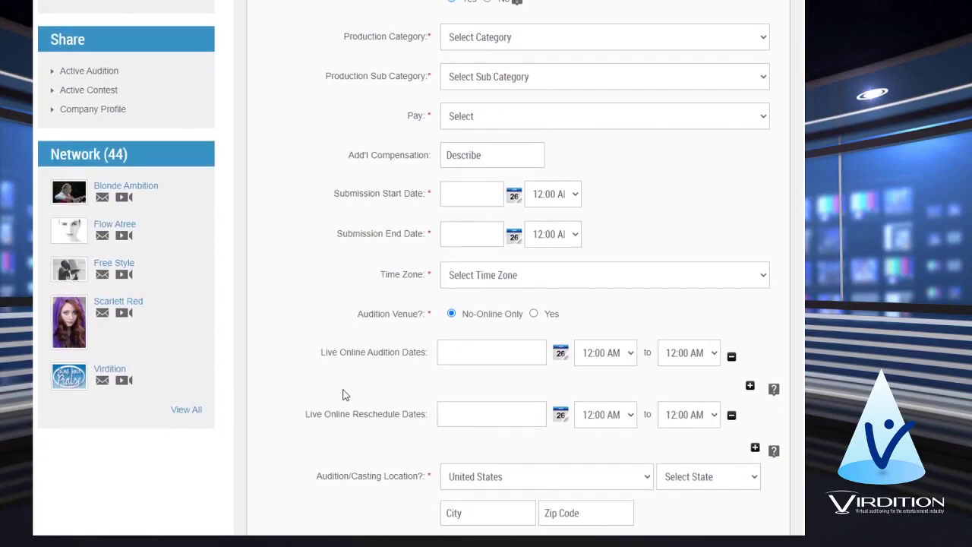
scroll(359, 373, "down", 3)
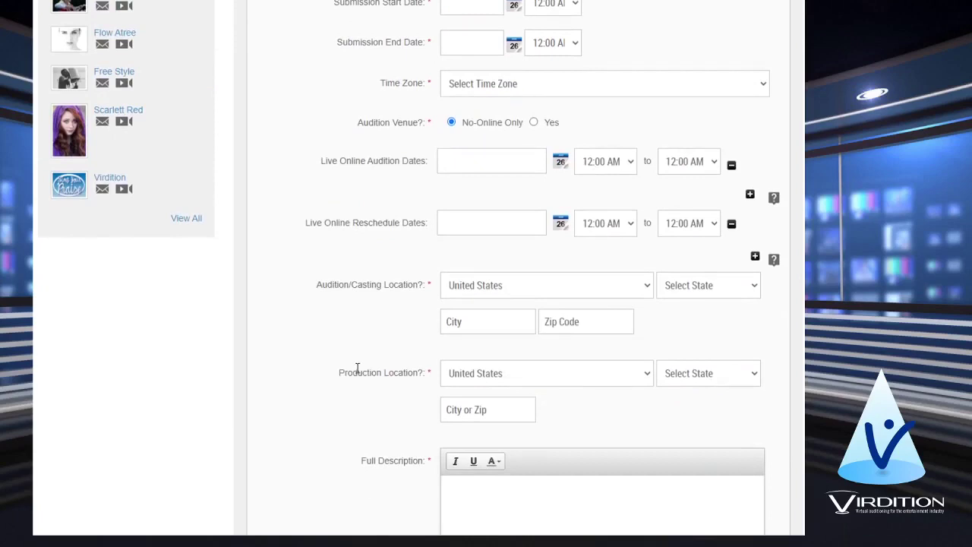
scroll(358, 372, "down", 4)
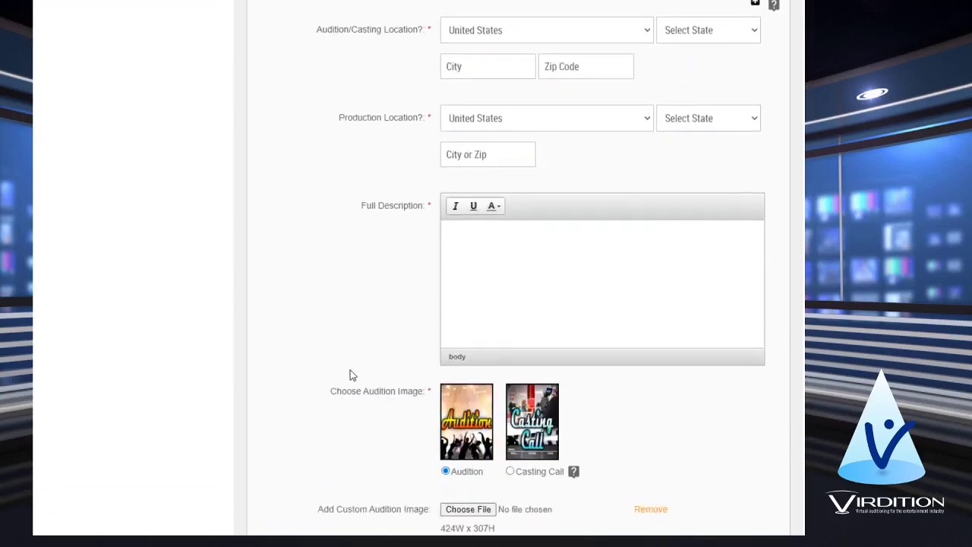
scroll(350, 371, "down", 3)
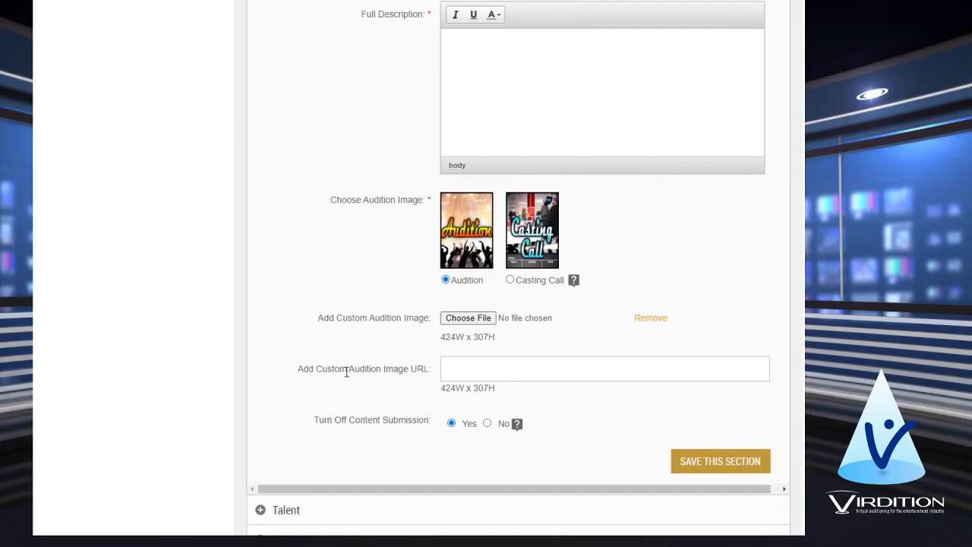
scroll(347, 372, "up", 15)
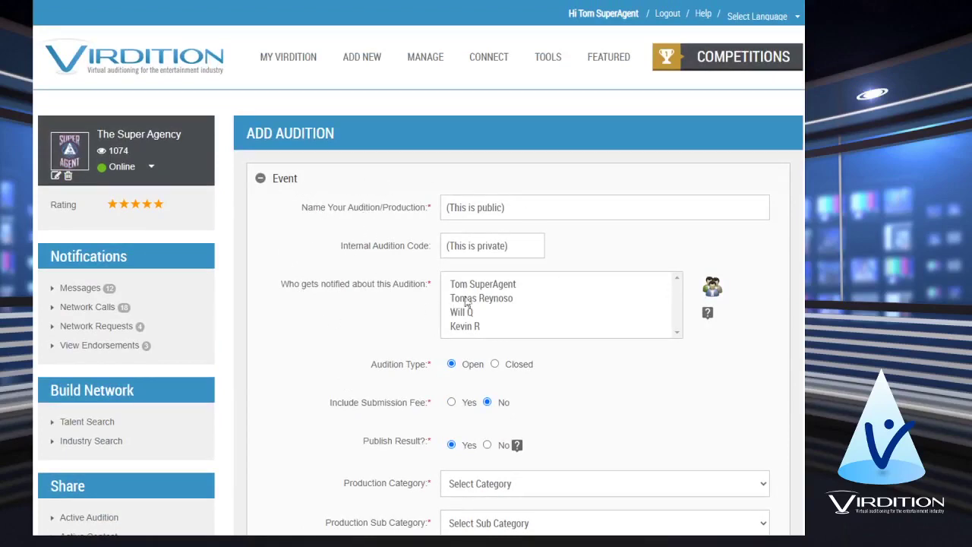
scroll(371, 402, "down", 1)
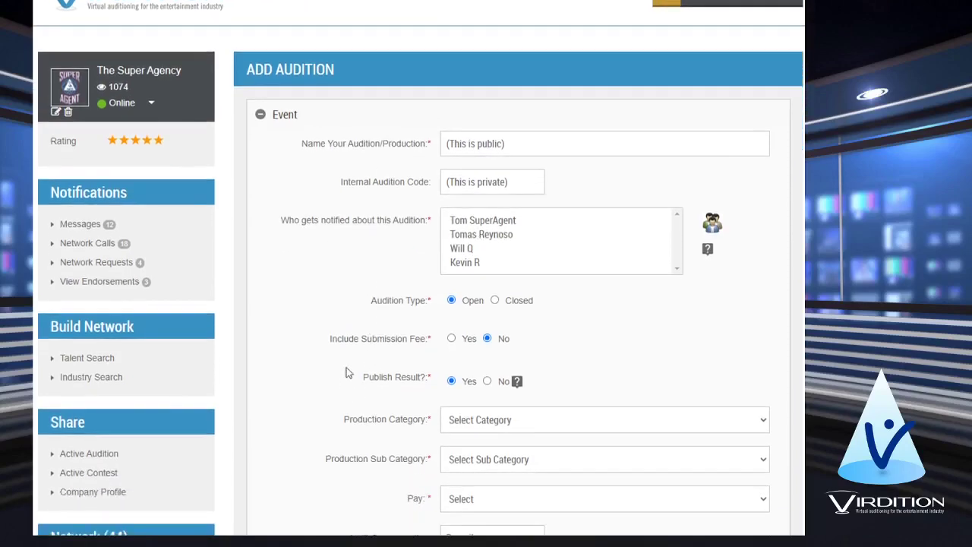
scroll(365, 282, "down", 12)
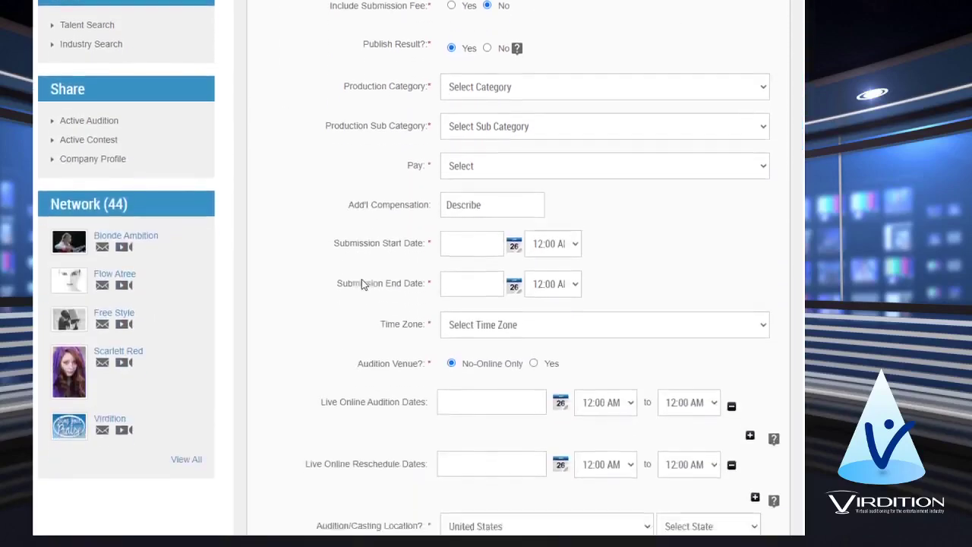
scroll(354, 285, "down", 4)
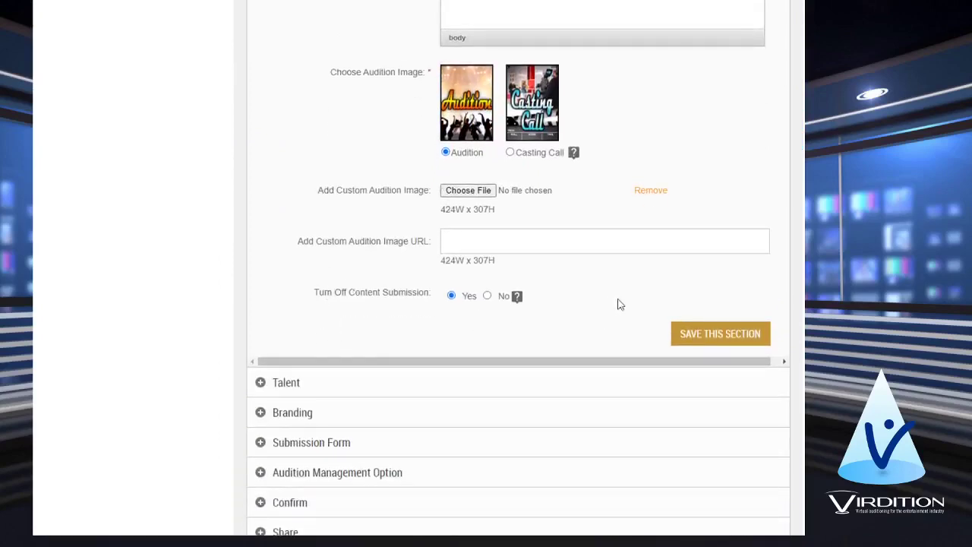
- Look over the new role form in the Talent section and close it without adding a role
left_click(286, 384)
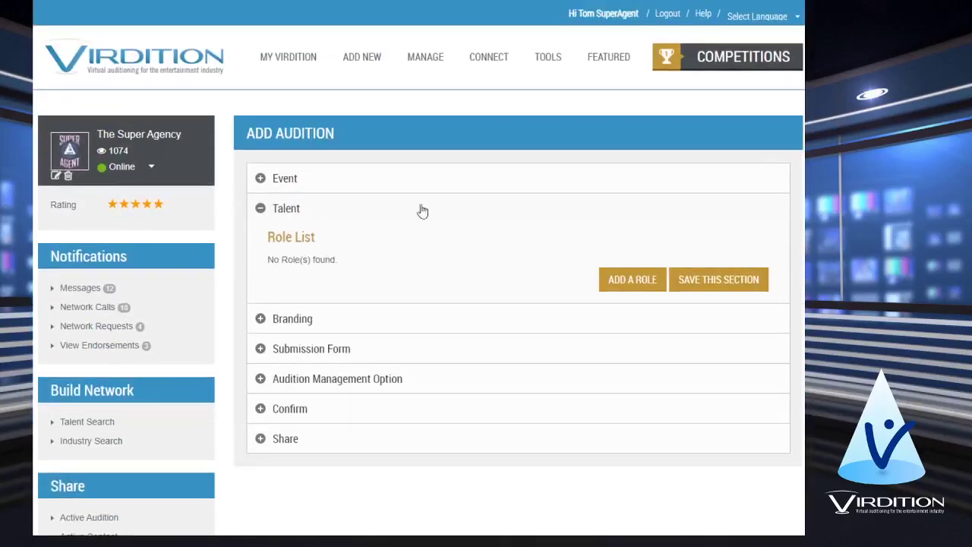
left_click(633, 280)
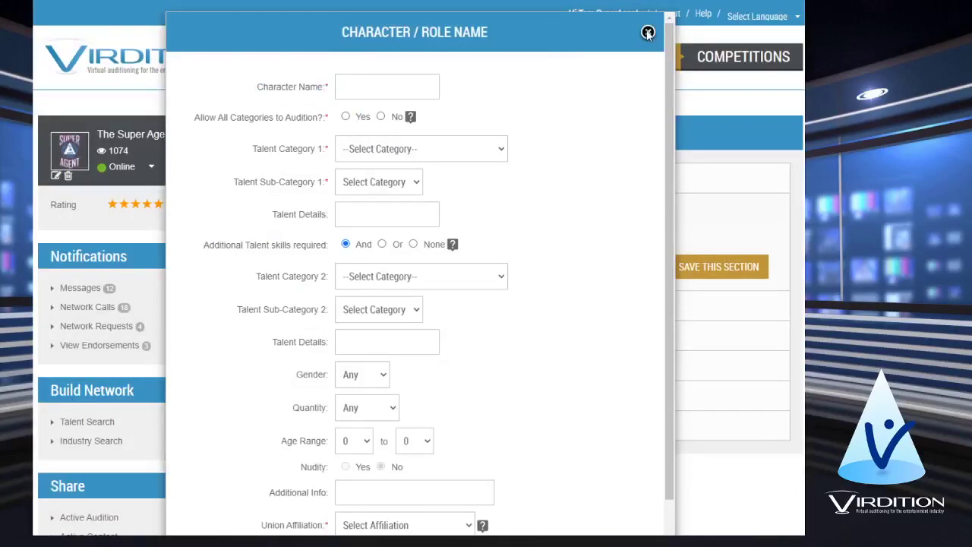
left_click(648, 32)
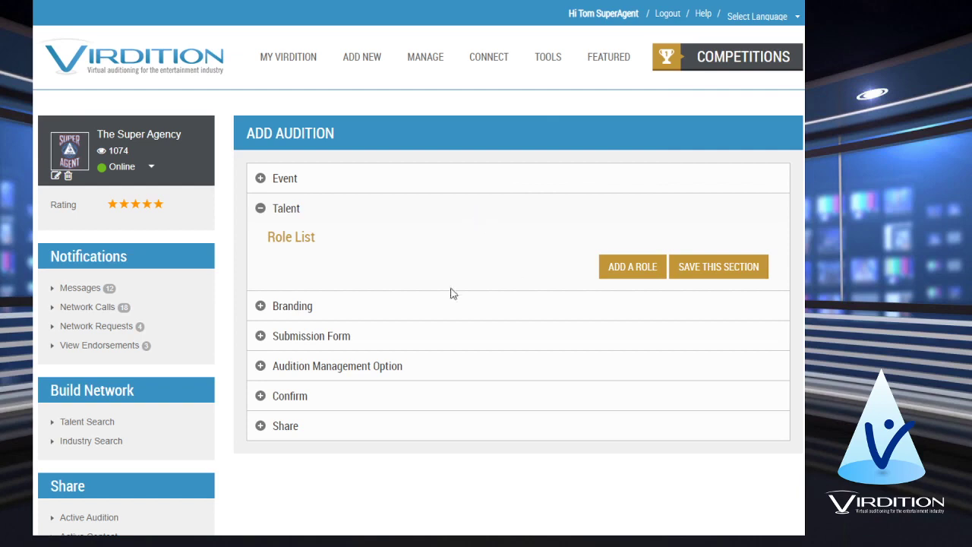
- In the Branding section, enable the promo code option that allows non-members to participate free in this audition
left_click(294, 310)
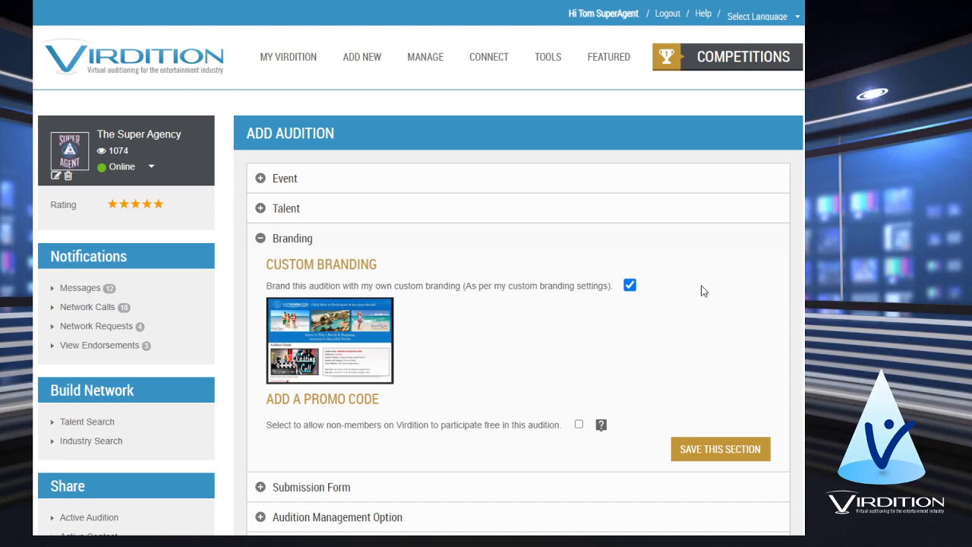
scroll(552, 352, "down", 3)
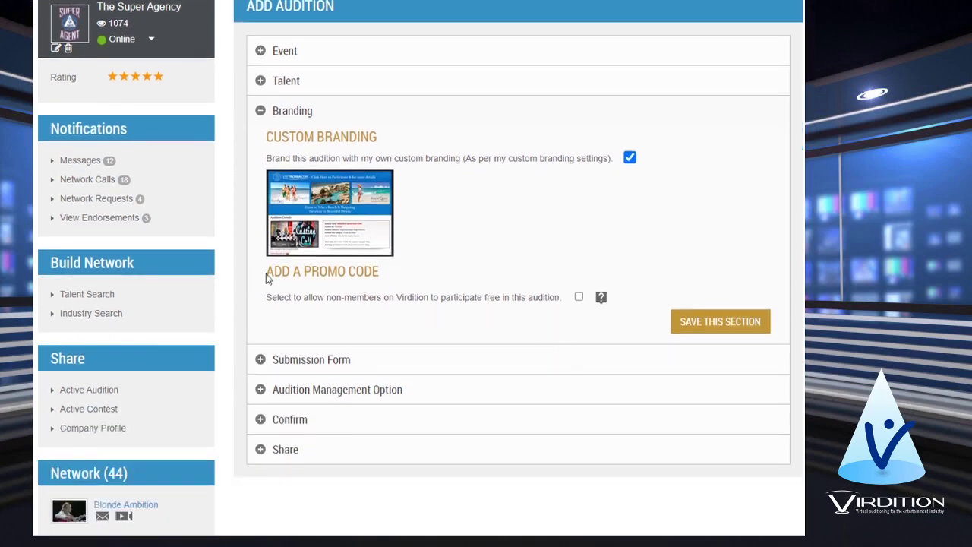
left_click_drag(266, 274, 397, 282)
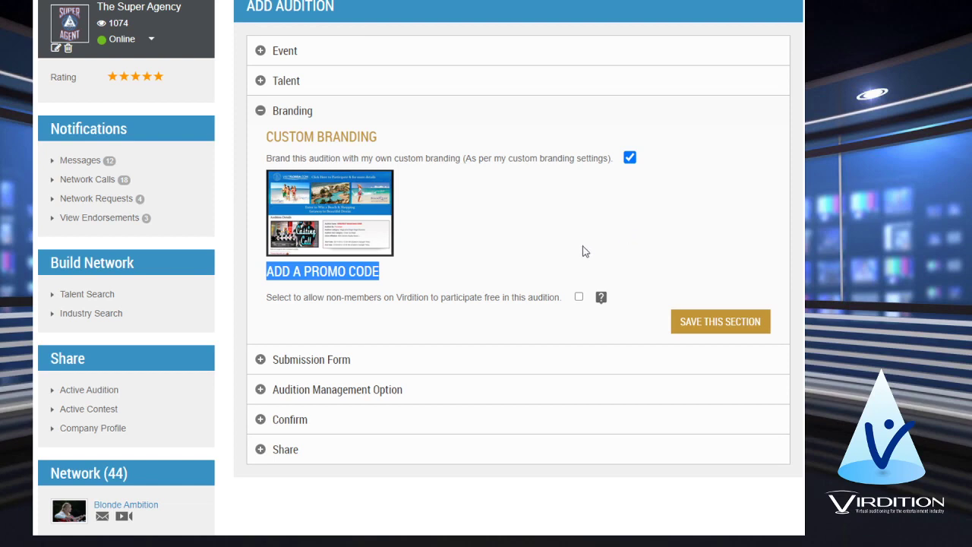
left_click(579, 299)
left_click(579, 298)
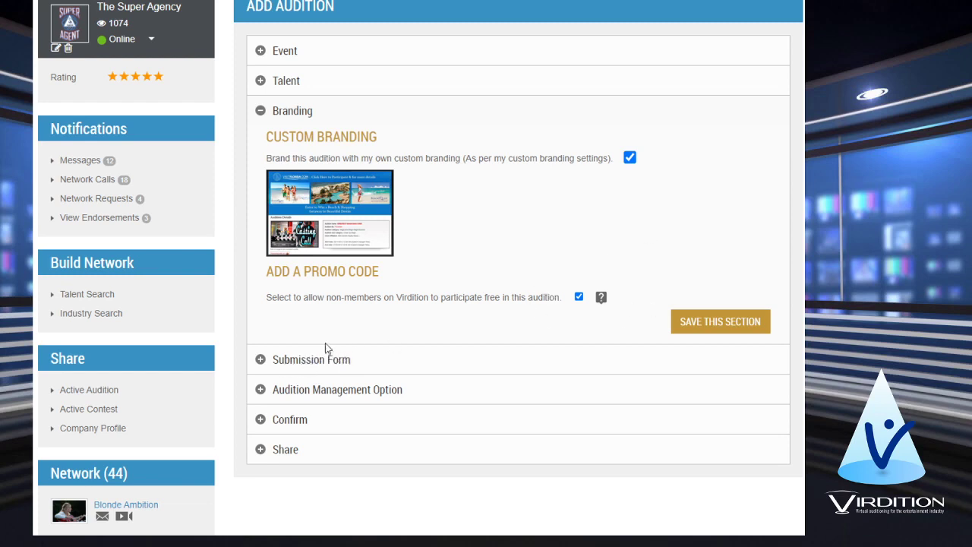
- Examine the standard fields of the custom submission form and return the selection to Use Default Form
left_click(308, 366)
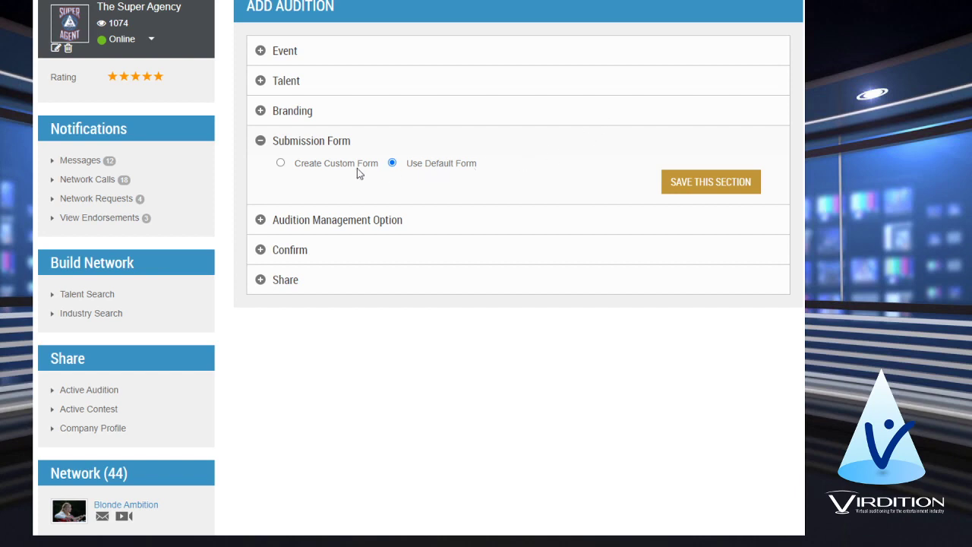
left_click(280, 164)
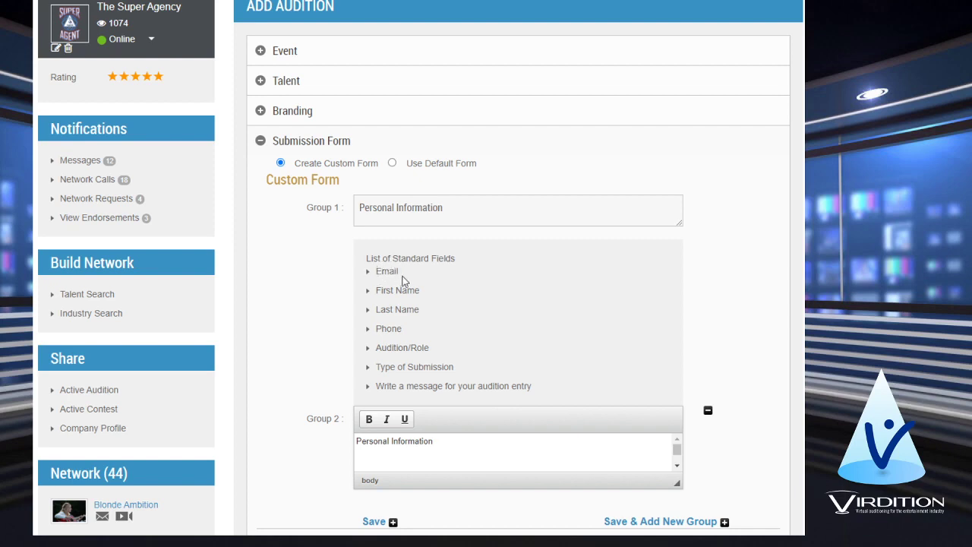
left_click_drag(367, 262, 543, 392)
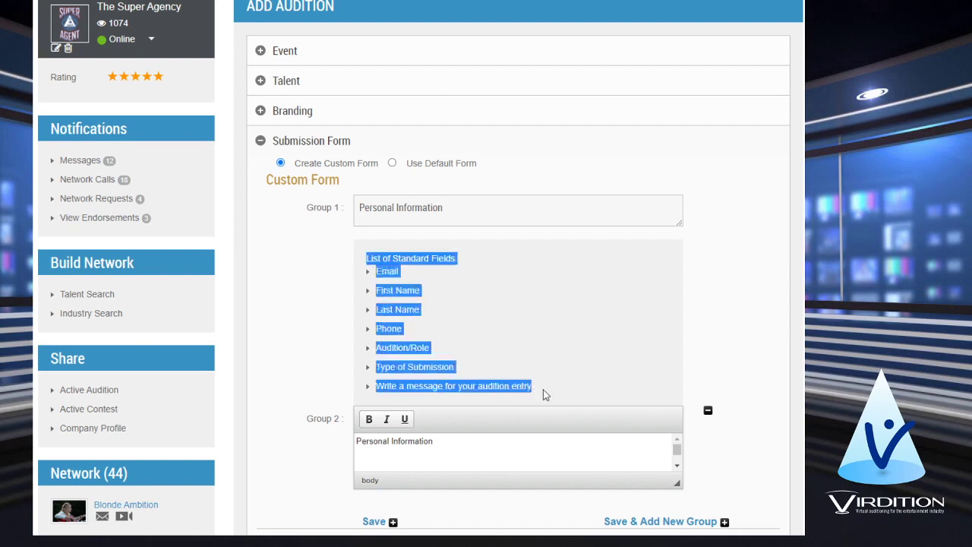
left_click(505, 334)
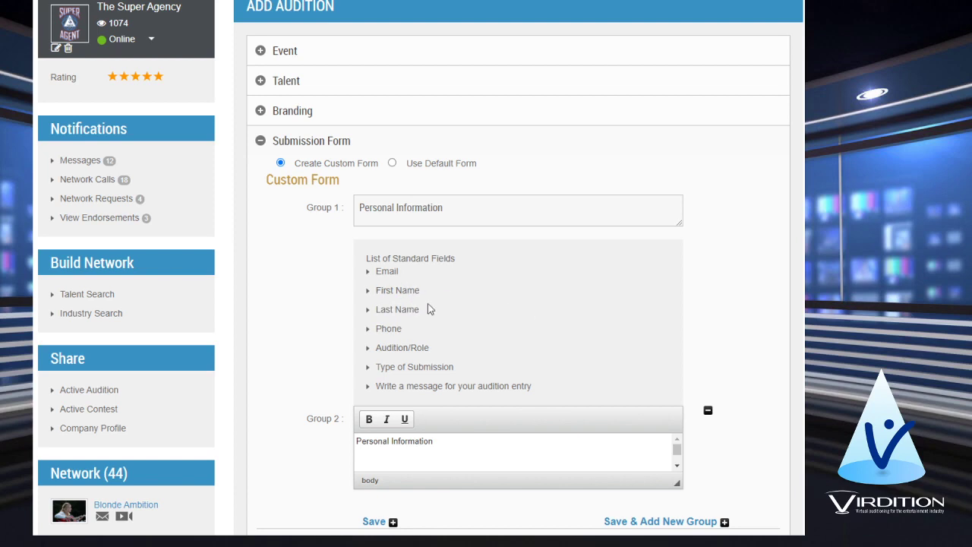
left_click(392, 164)
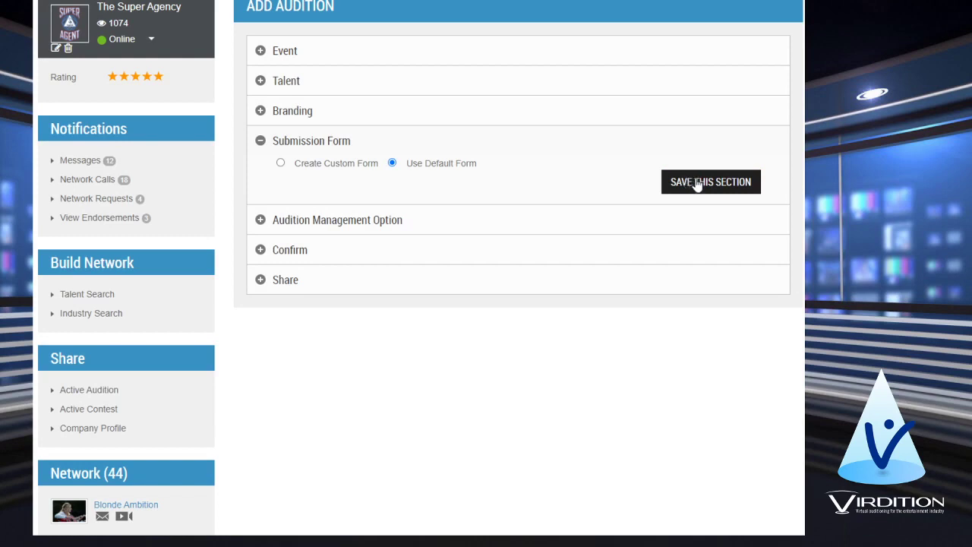
- In Audition Management Option, set audition numbers, video upload to applicant and changing default rating categories to Yes, and own numbers to No
left_click(342, 221)
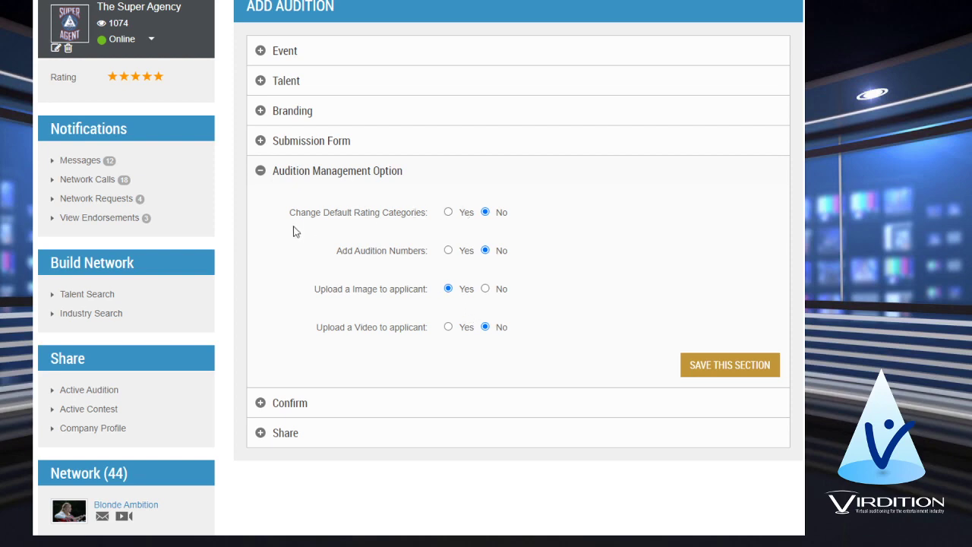
left_click_drag(290, 212, 430, 228)
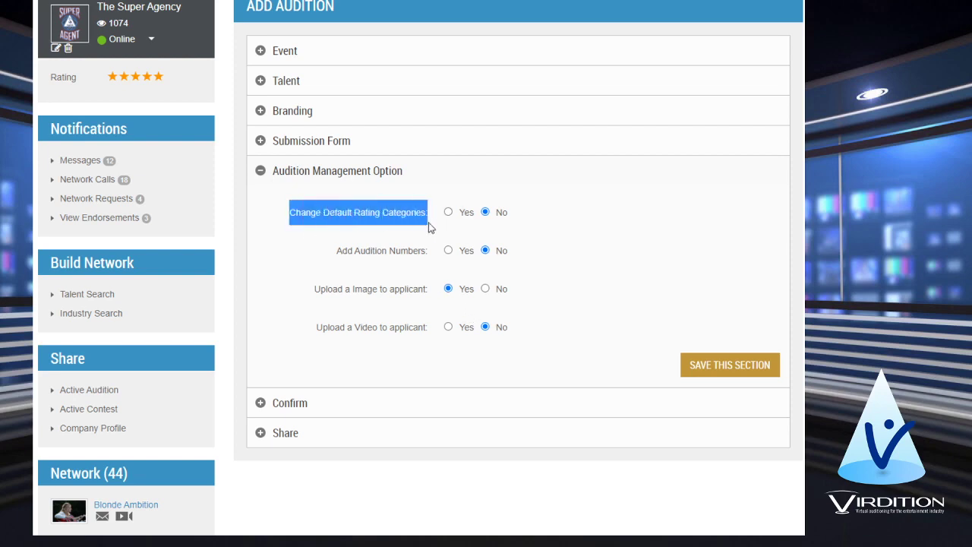
left_click(392, 248)
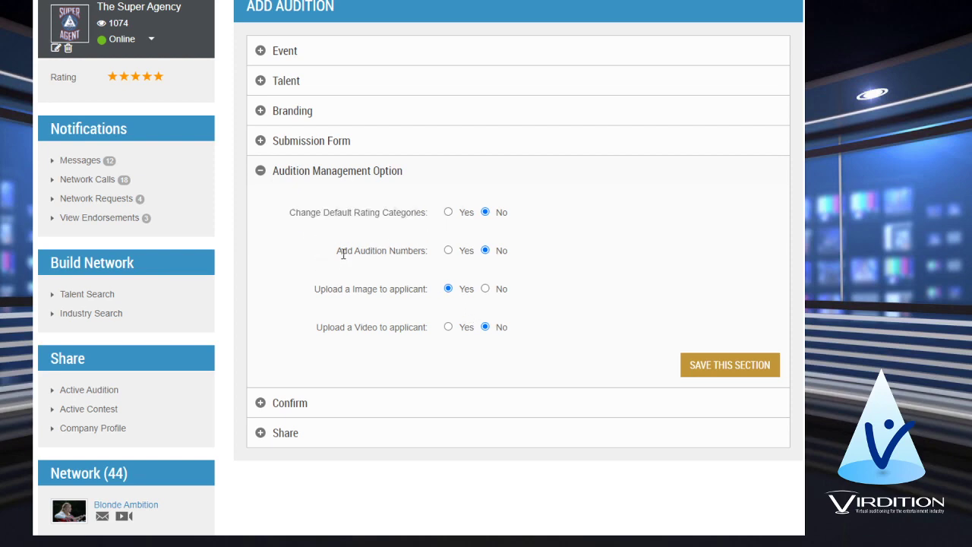
left_click(448, 251)
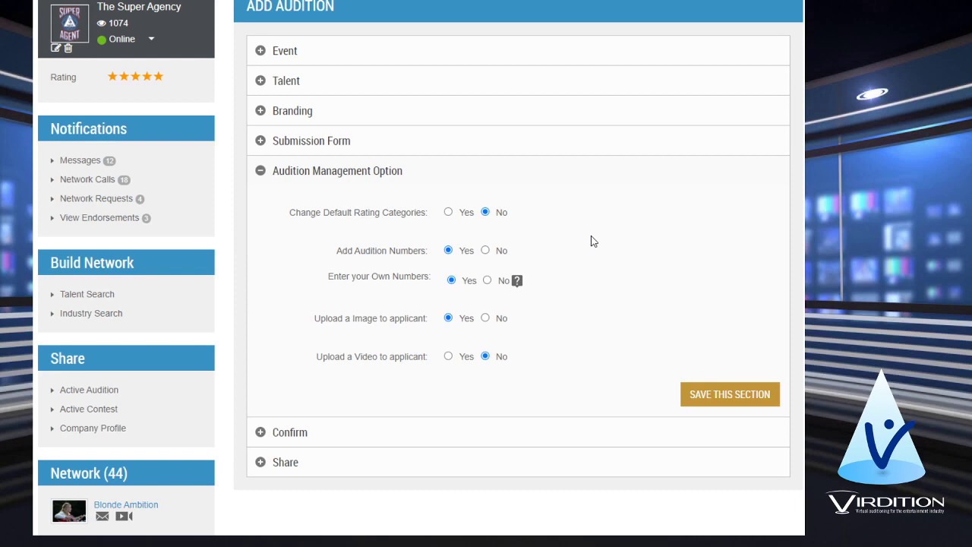
left_click(487, 281)
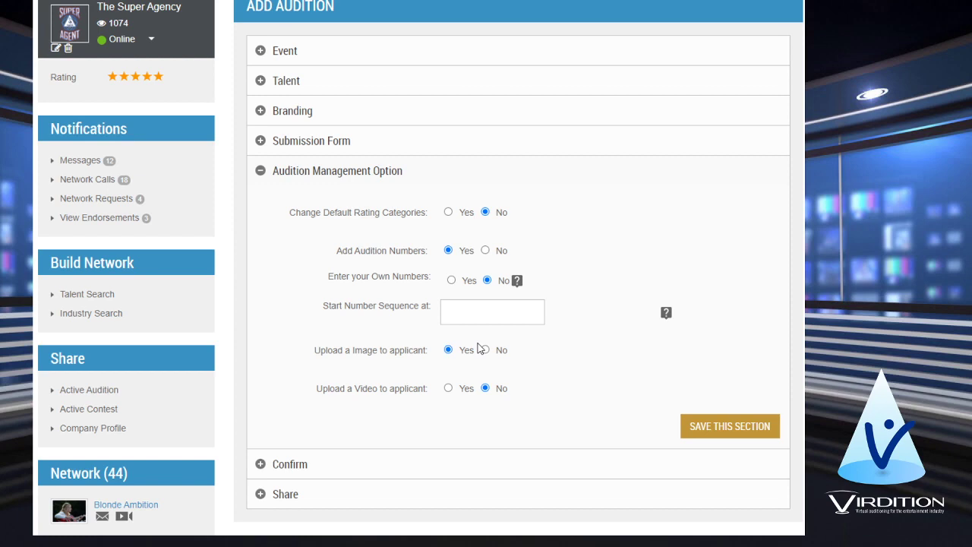
left_click(448, 388)
left_click_drag(287, 248, 542, 420)
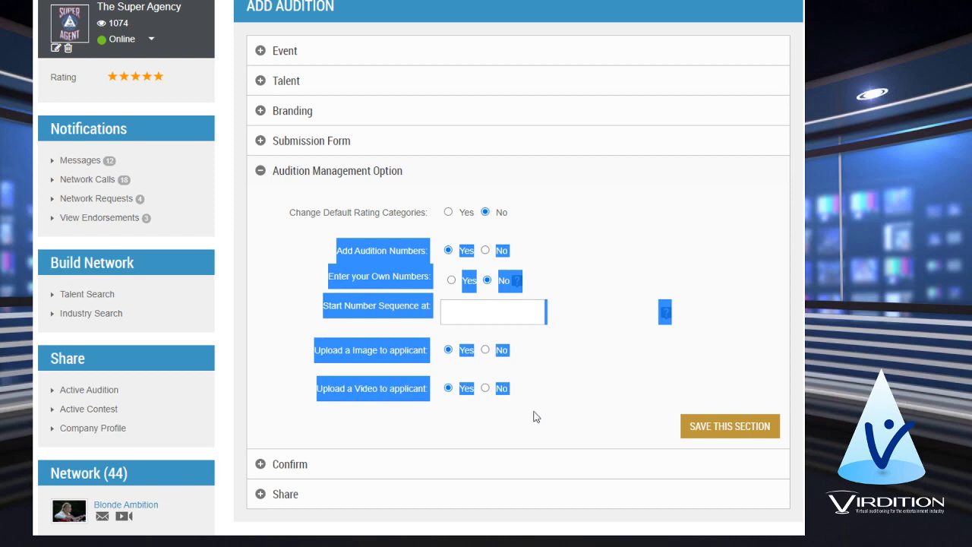
left_click(556, 210)
left_click(448, 213)
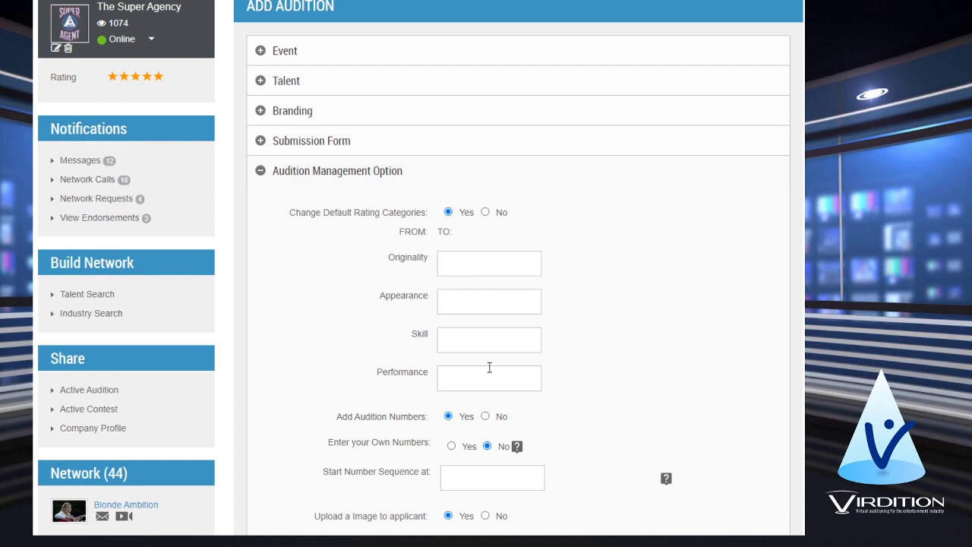
- Try replacing the Originality rating category with "test category" and clear the entry
left_click(467, 269)
type("test category")
left_click(481, 305)
left_click_drag(429, 260, 377, 261)
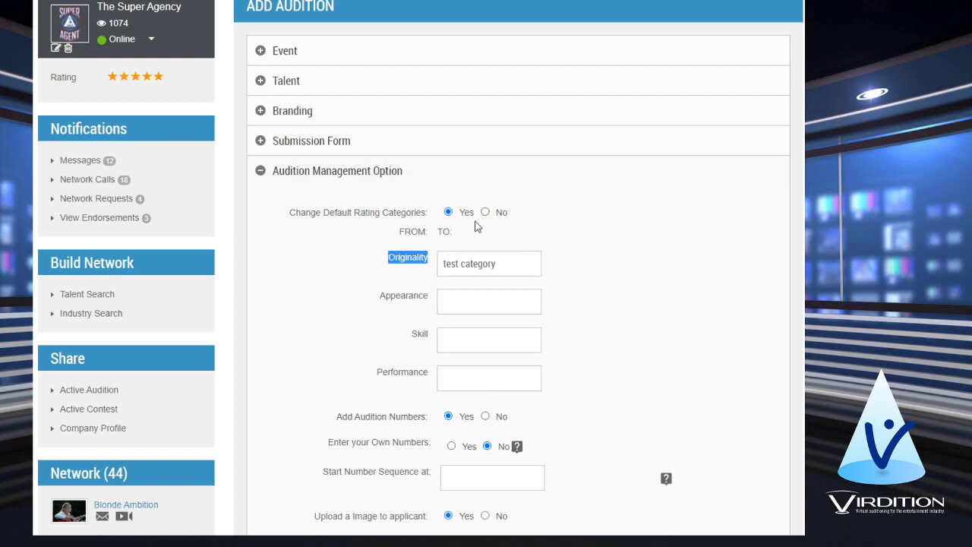
left_click_drag(502, 263, 393, 278)
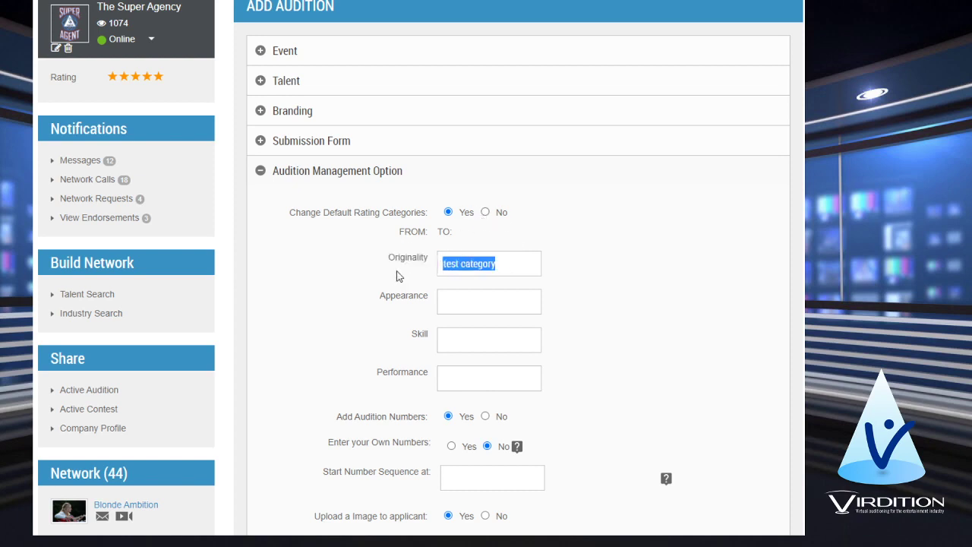
key("BackSpace")
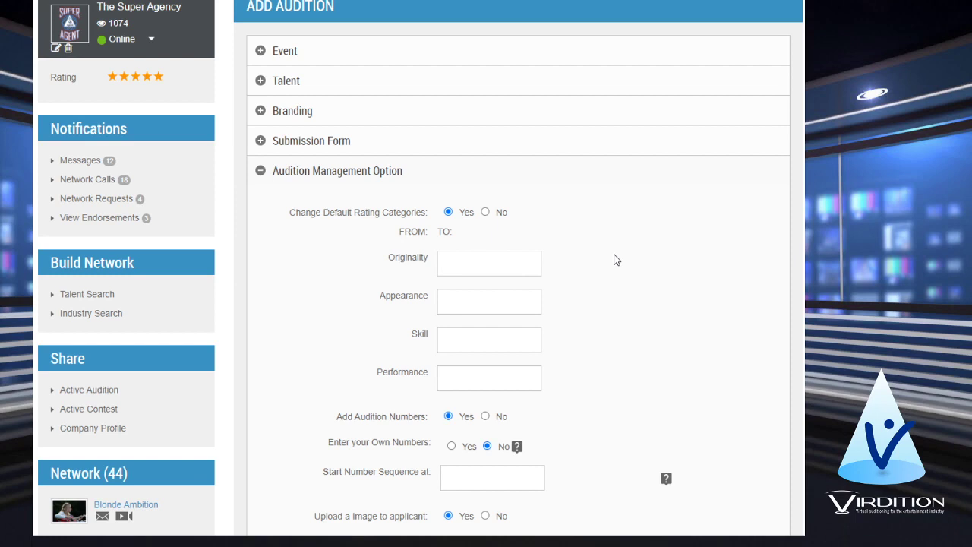
- Open the Confirm section and review the audition summary down to the terms agreement and the draft and confirm options
scroll(585, 323, "down", 2)
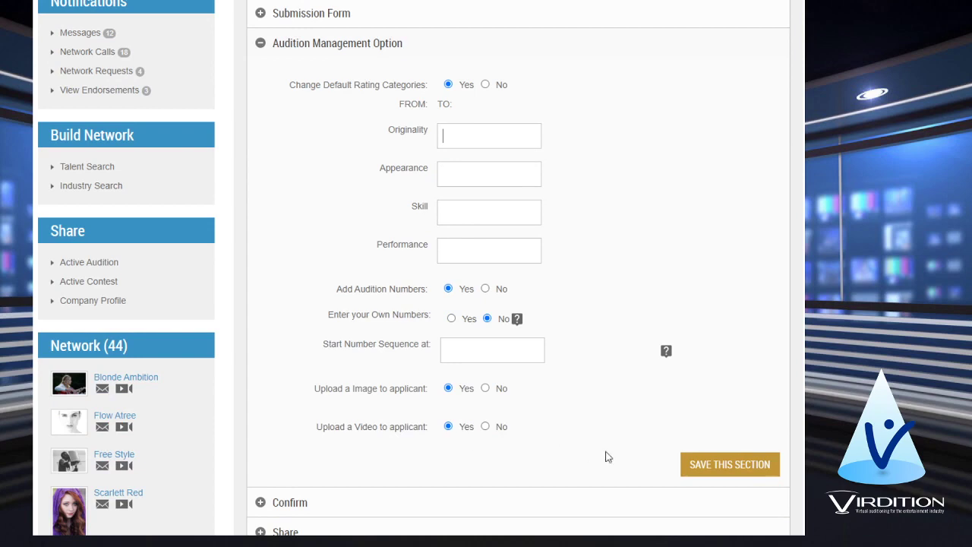
left_click(298, 504)
scroll(398, 197, "down", 2)
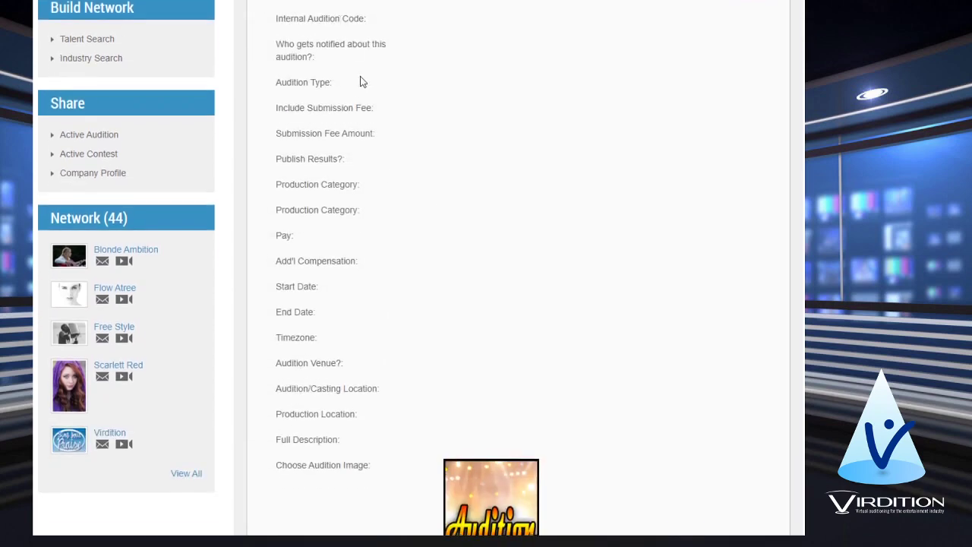
scroll(362, 98, "down", 1)
scroll(401, 239, "down", 7)
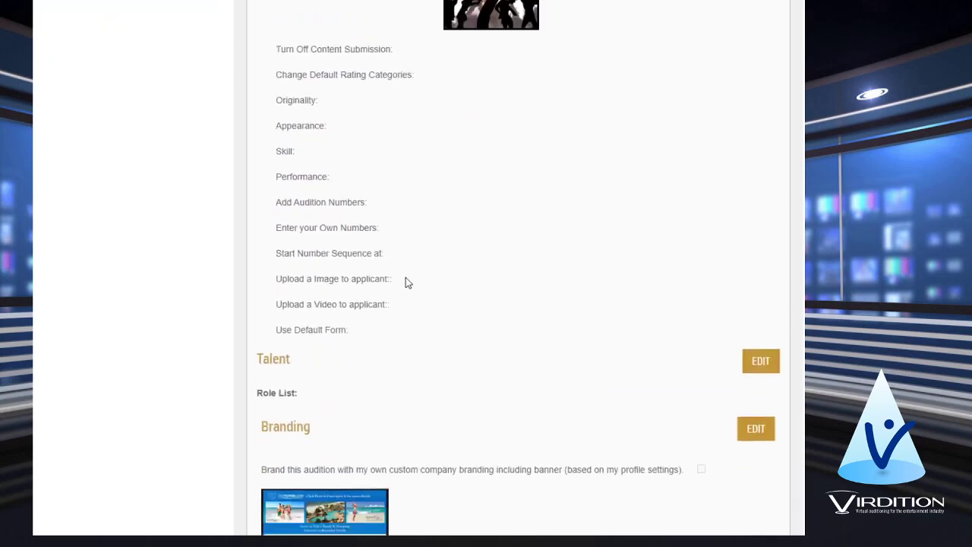
scroll(403, 272, "down", 2)
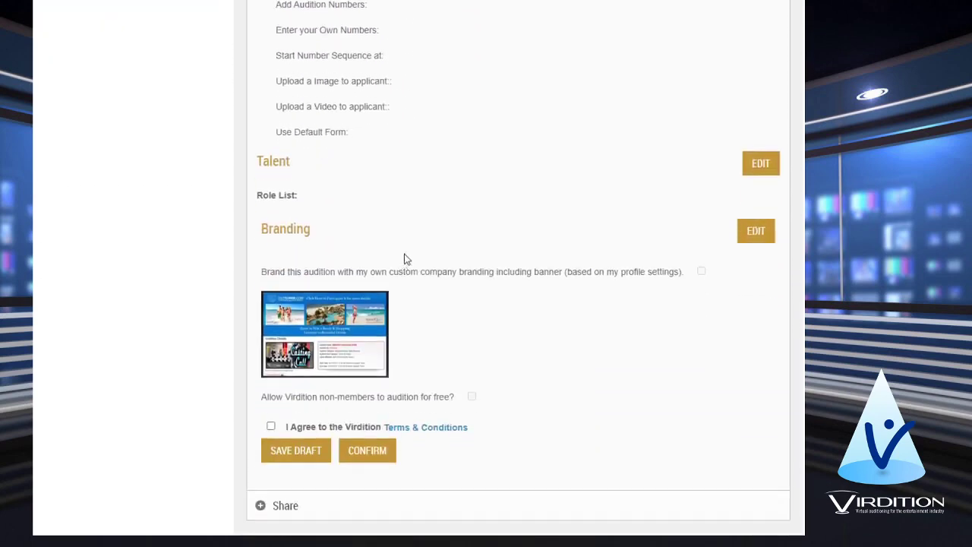
- Agree to the Virdition Terms & Conditions at the end of the Confirm section
scroll(364, 304, "down", 2)
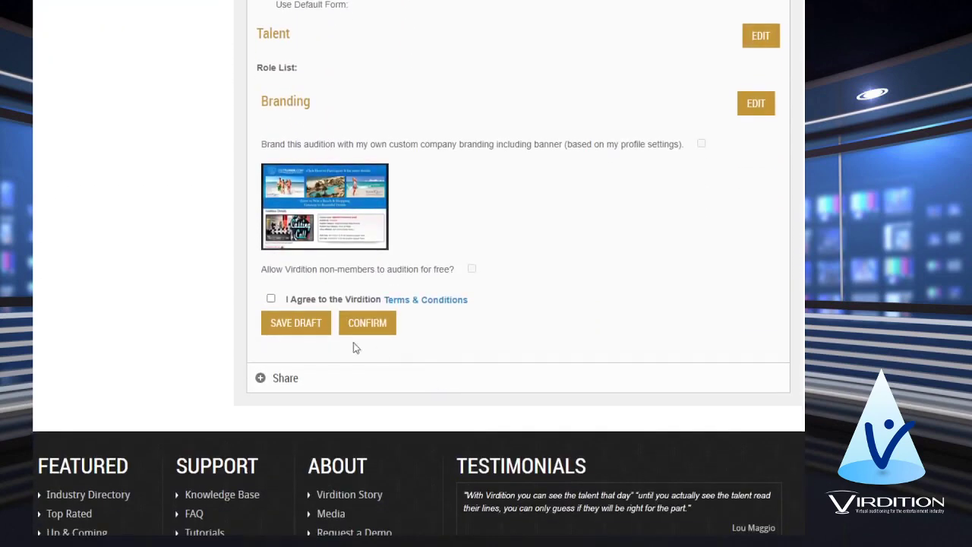
left_click(272, 300)
- Go to the list of editable auditions and open the 1-Making My Band audition for editing
scroll(525, 274, "up", 15)
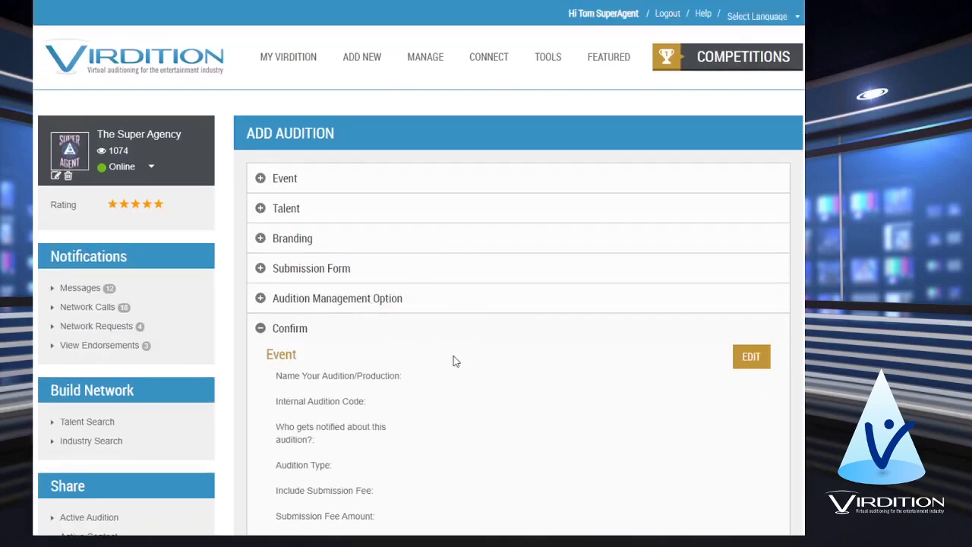
mouse_move(351, 72)
mouse_move(417, 67)
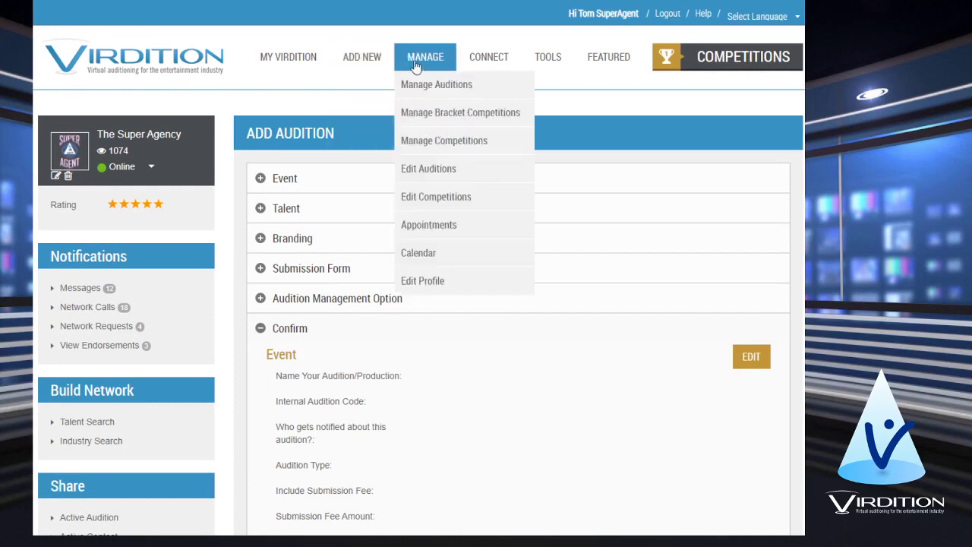
left_click(428, 175)
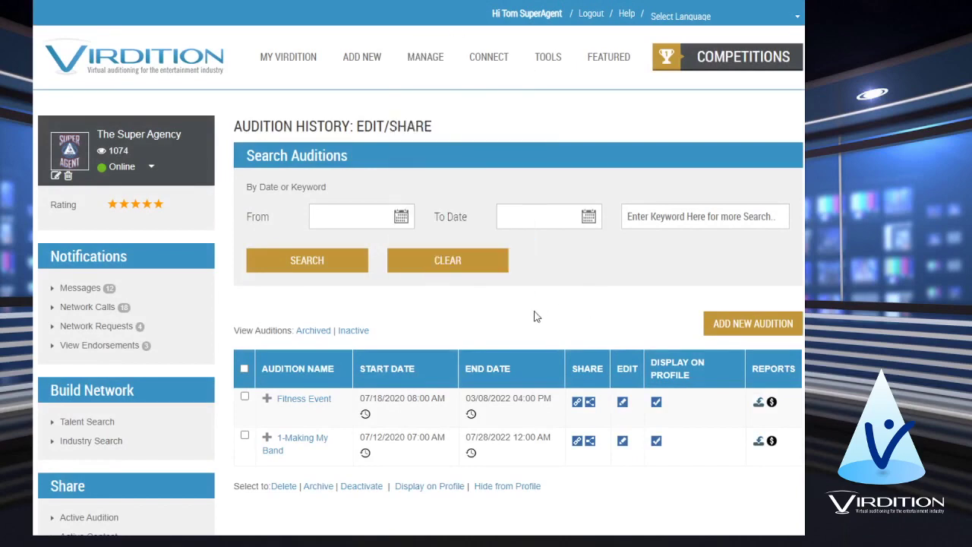
scroll(332, 247, "down", 1)
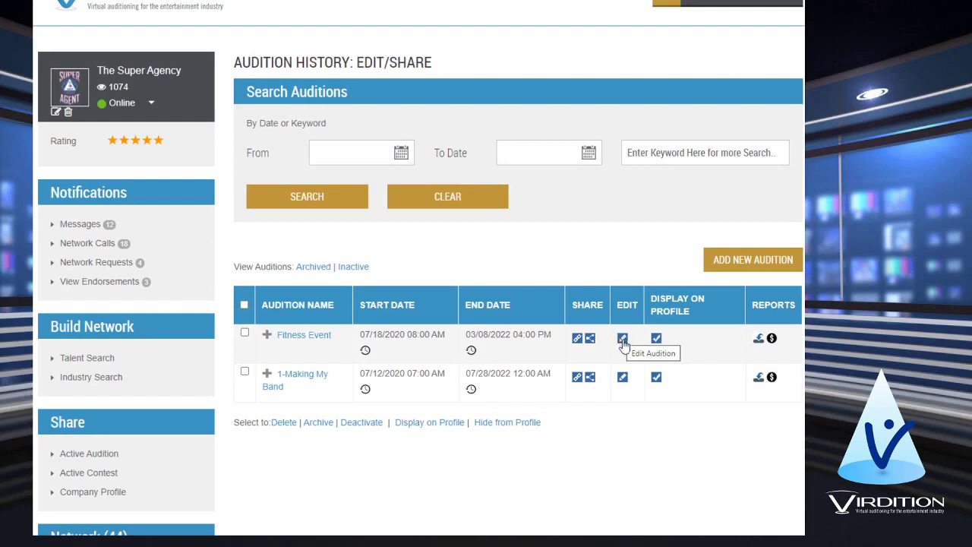
left_click(622, 378)
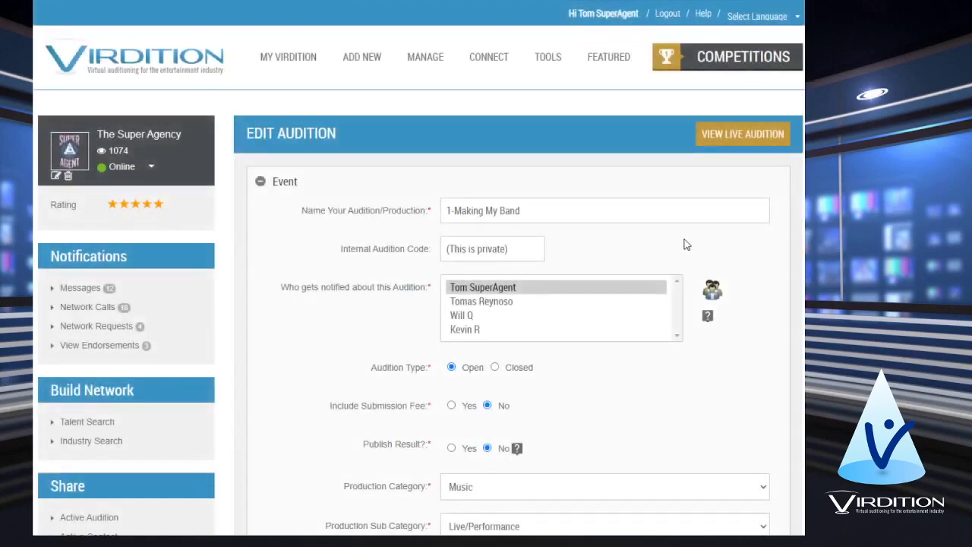
- Change the audition type to Closed and review the internal code and submission fee fields
scroll(342, 223, "down", 2)
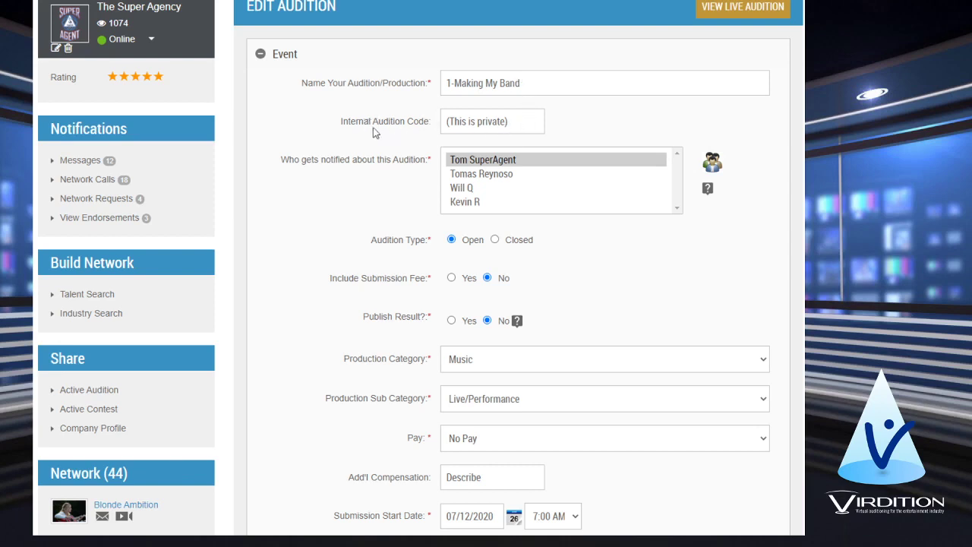
left_click(512, 121)
left_click(496, 240)
left_click_drag(330, 278, 530, 282)
left_click(549, 281)
scroll(329, 314, "down", 1)
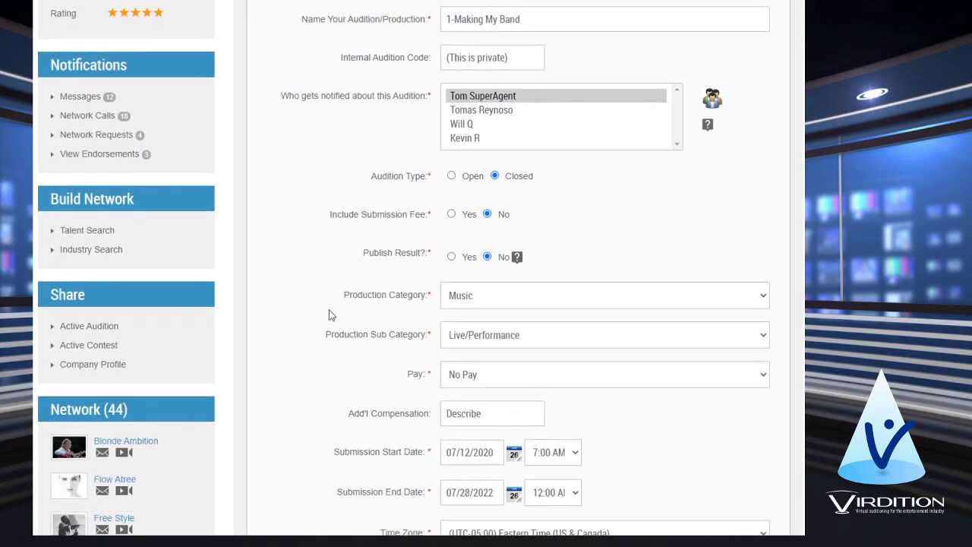
- Try setting Publish Result to Yes and return it to No
left_click(451, 257)
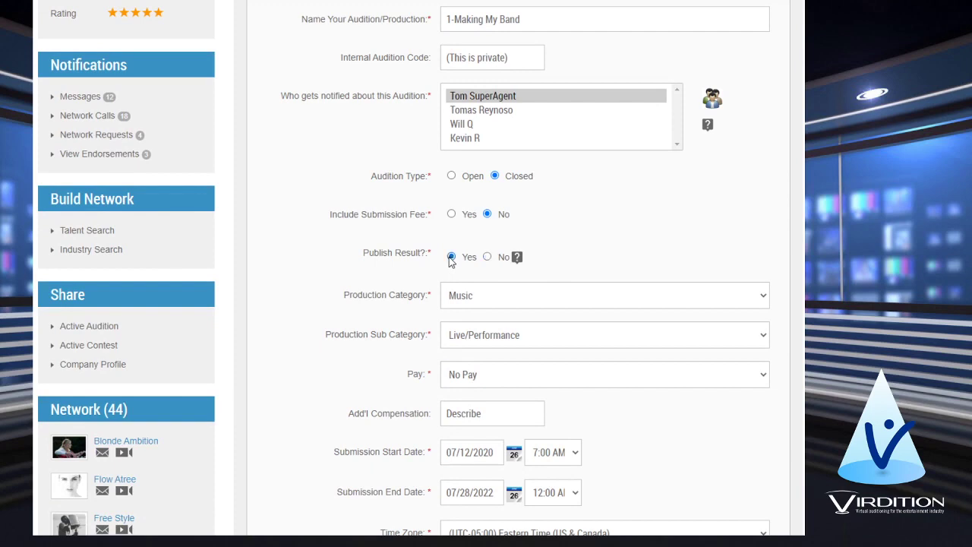
left_click(489, 257)
left_click(452, 258)
left_click(487, 257)
- Set Pay to Professional Pay and check the additional compensation field, leaving it without an entry
scroll(589, 230, "down", 2)
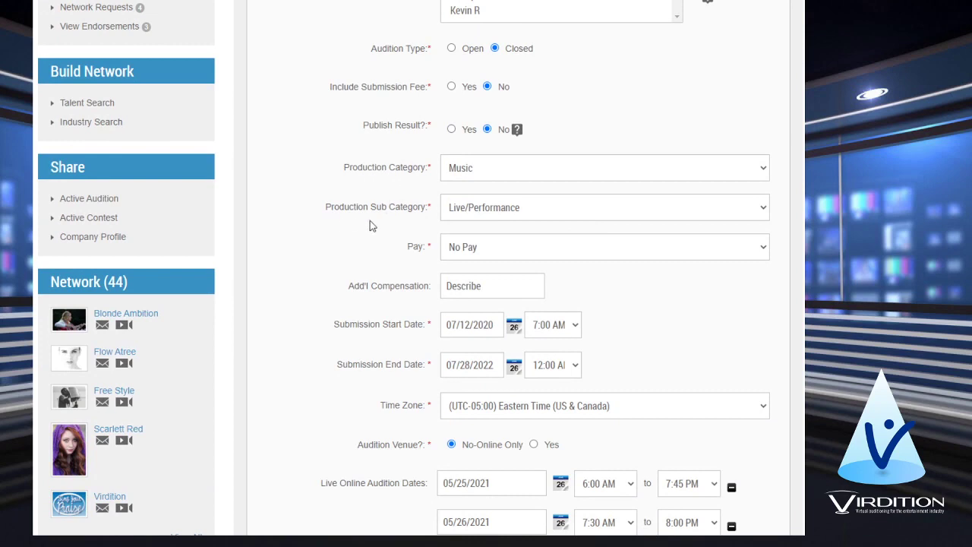
scroll(372, 225, "down", 1)
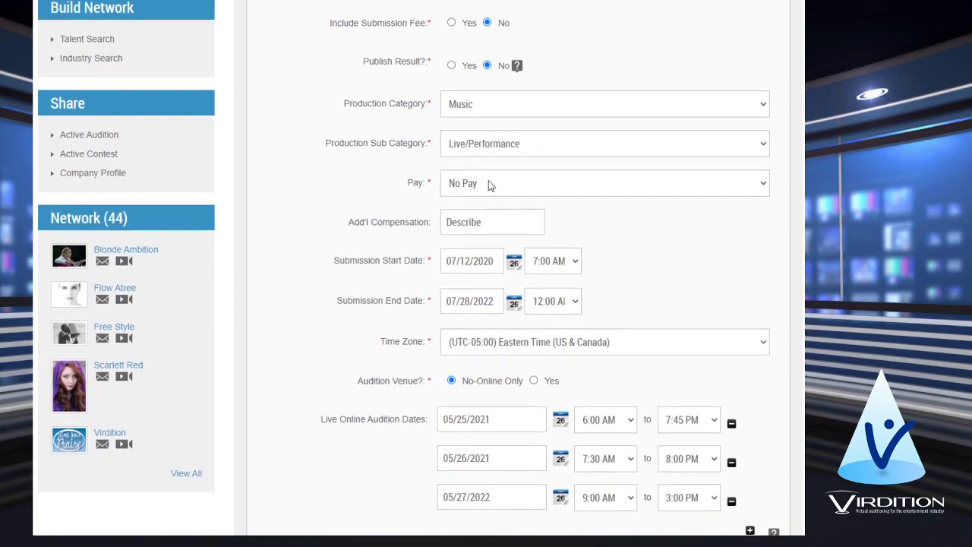
left_click(764, 184)
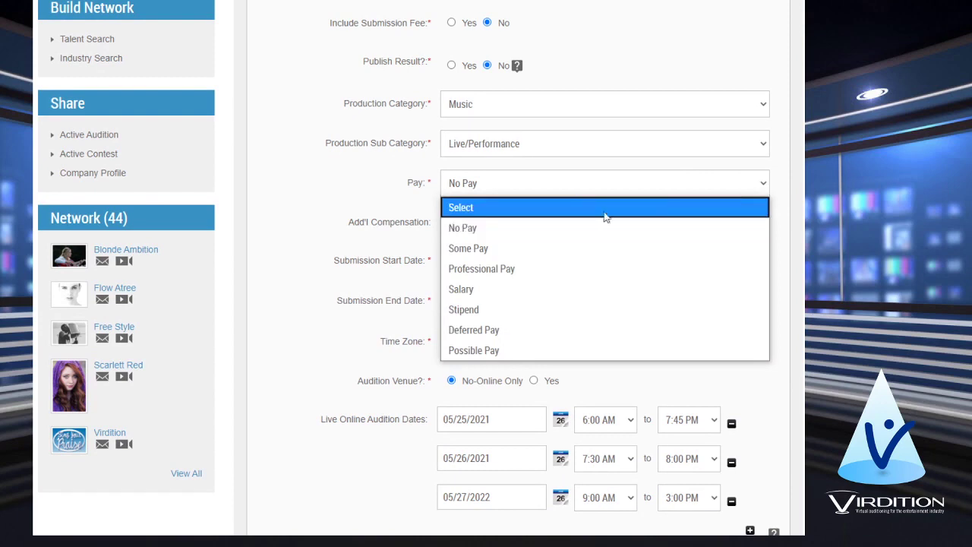
left_click(477, 269)
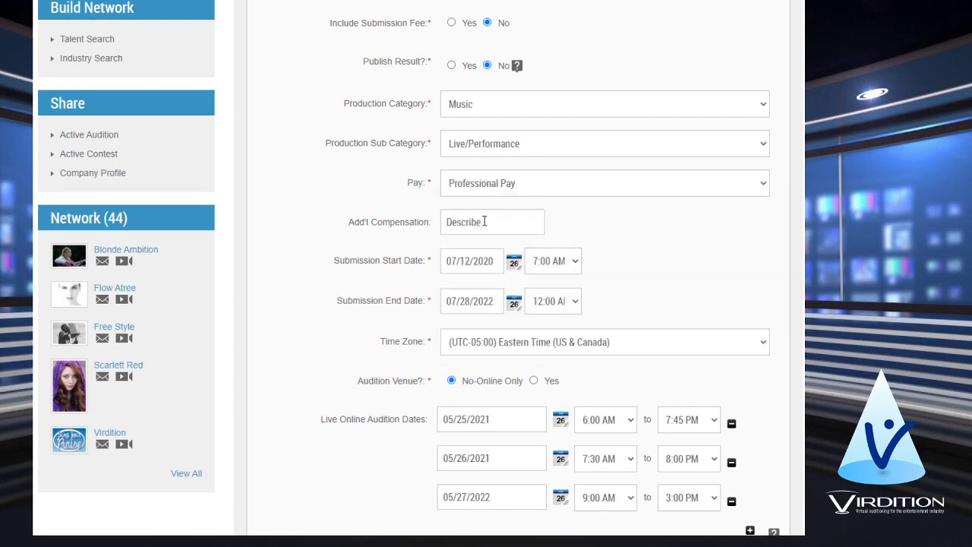
left_click(454, 220)
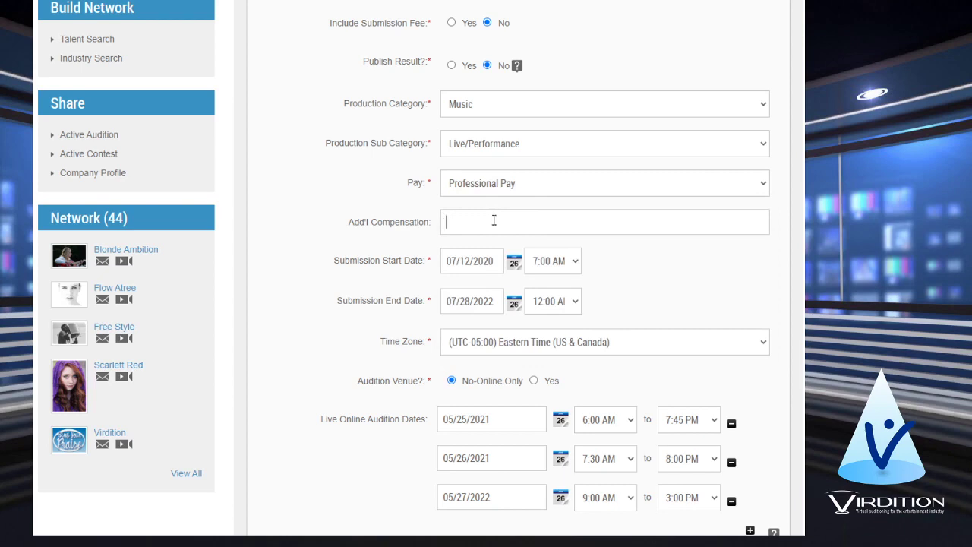
left_click(325, 265)
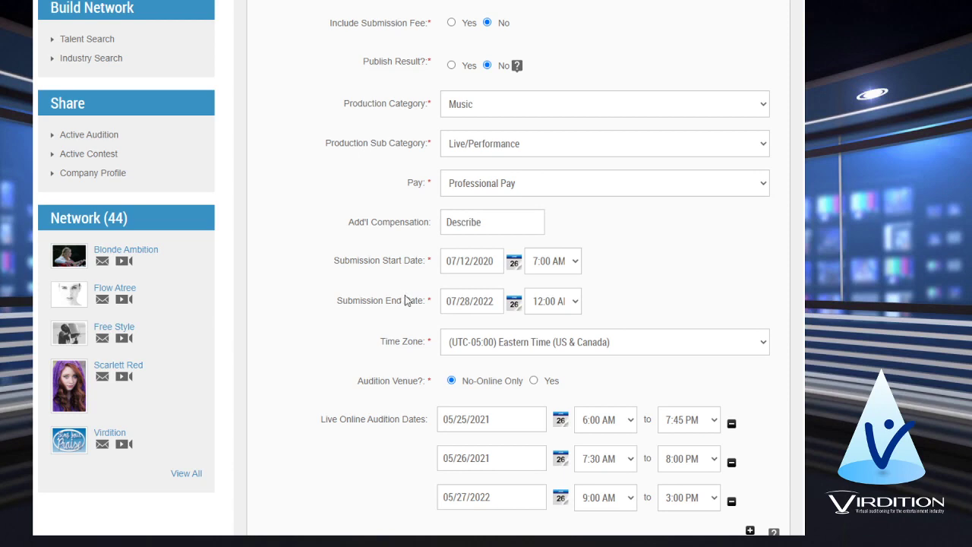
- Try setting Audition Venue to Yes, with 07/22/2020 as the audition date
scroll(384, 314, "down", 2)
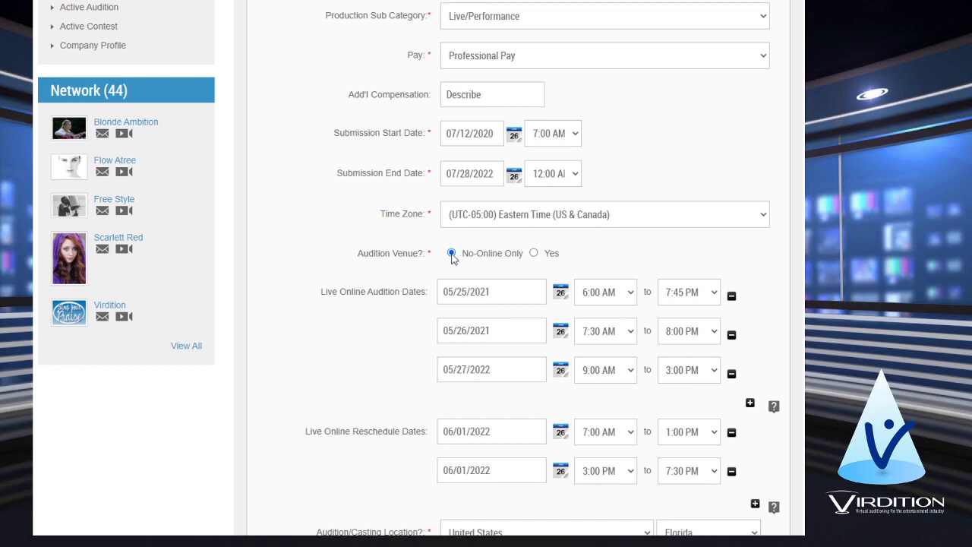
left_click(534, 255)
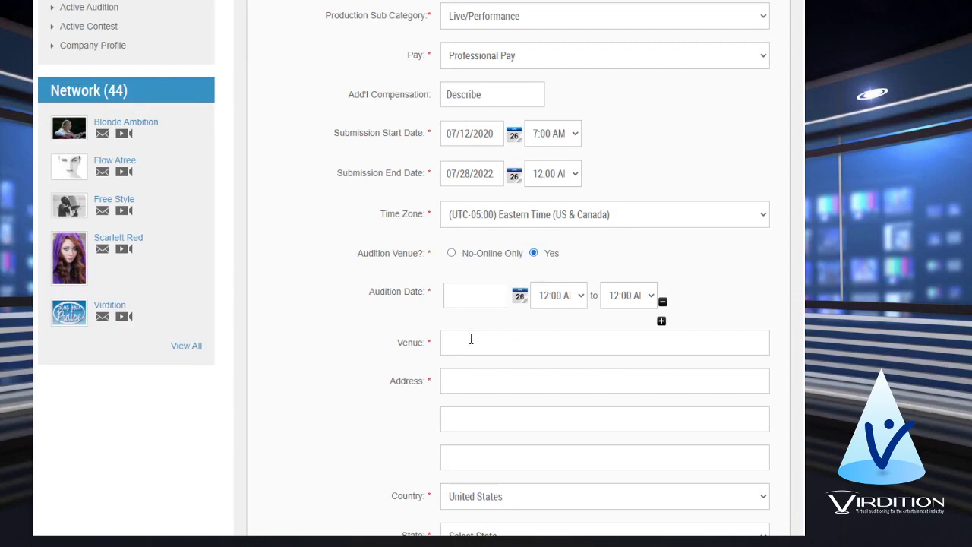
left_click(471, 296)
left_click(517, 301)
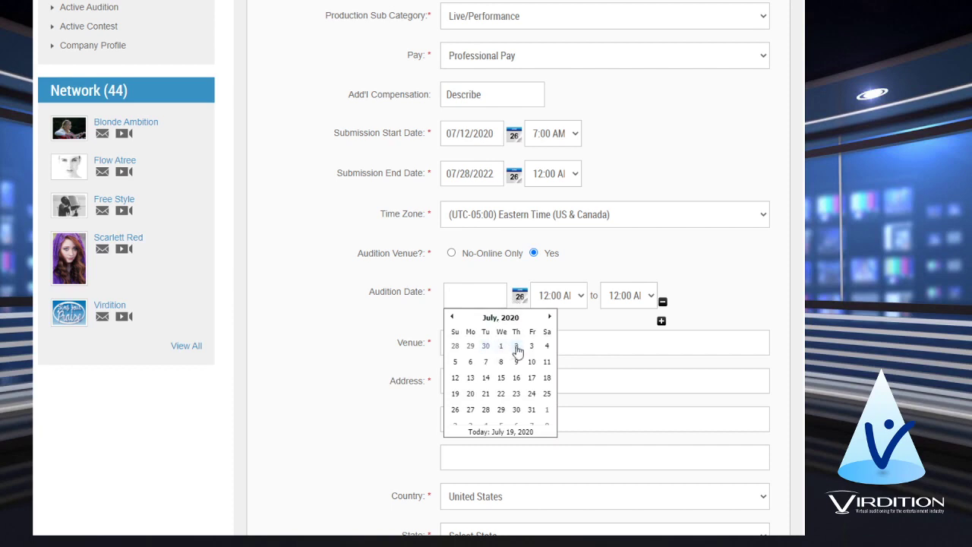
left_click(502, 397)
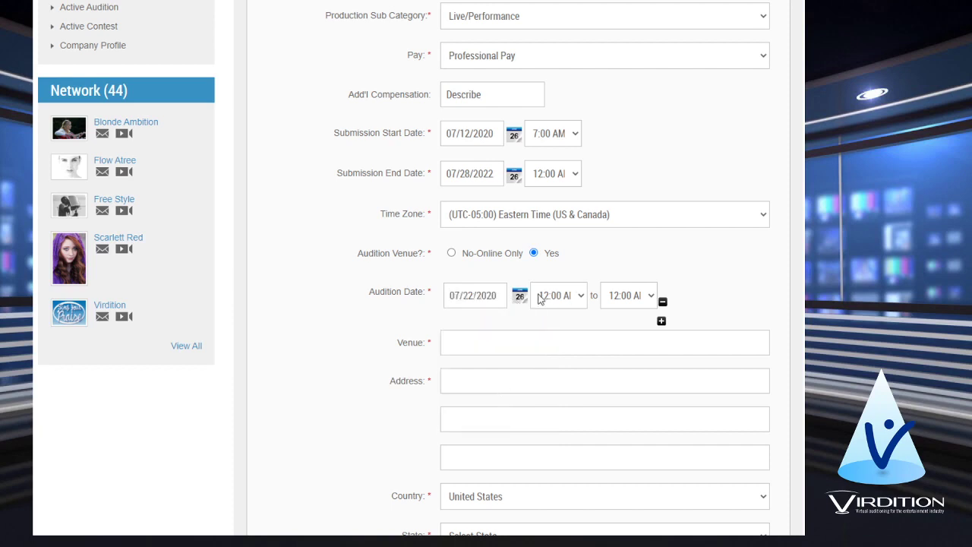
- Set the venue audition's hours to run from 1:00 PM to 5:00 PM
left_click(582, 297)
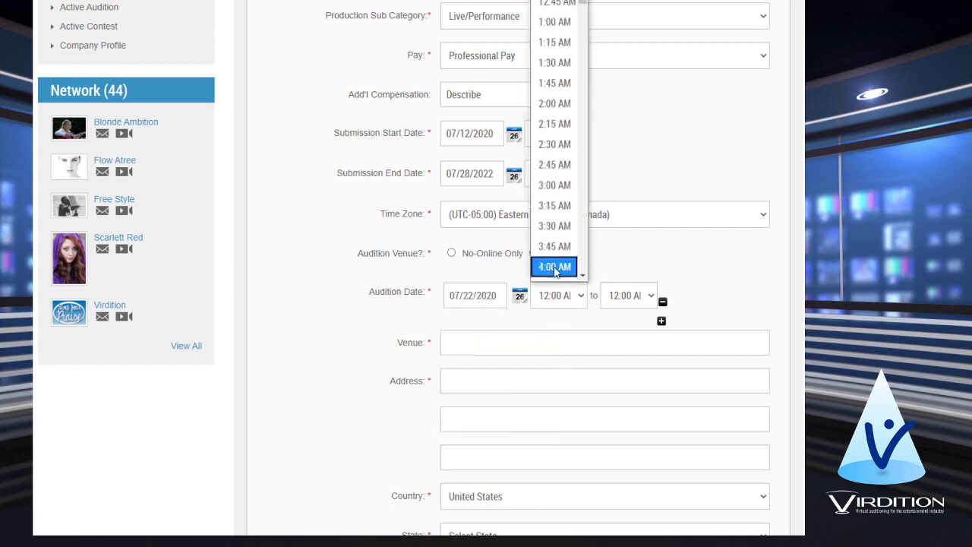
scroll(557, 266, "down", 10)
left_click(556, 242)
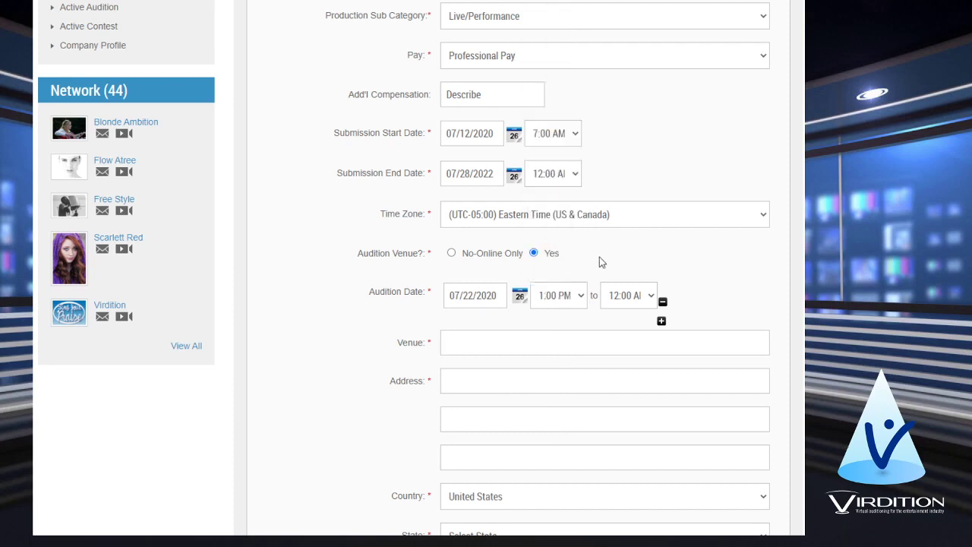
left_click(649, 298)
scroll(623, 247, "down", 10)
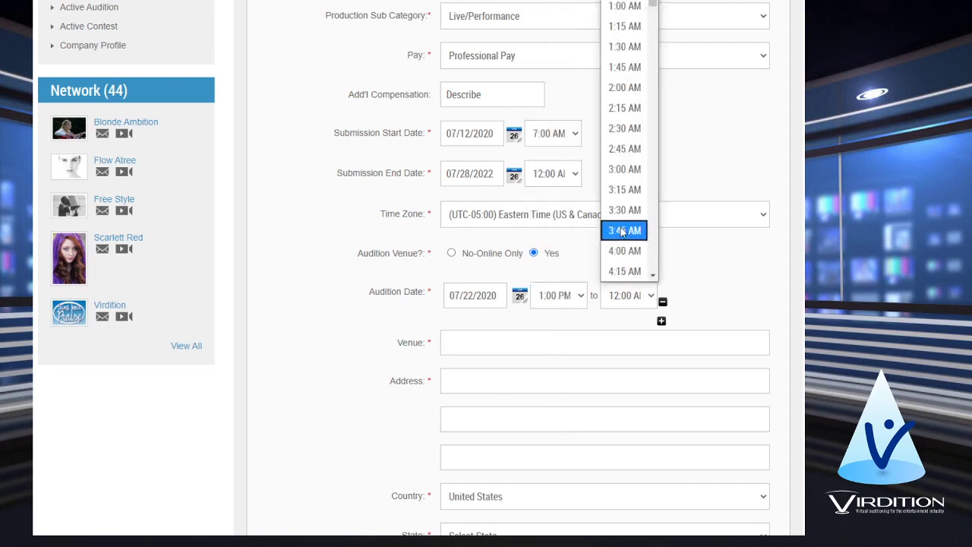
scroll(623, 247, "down", 6)
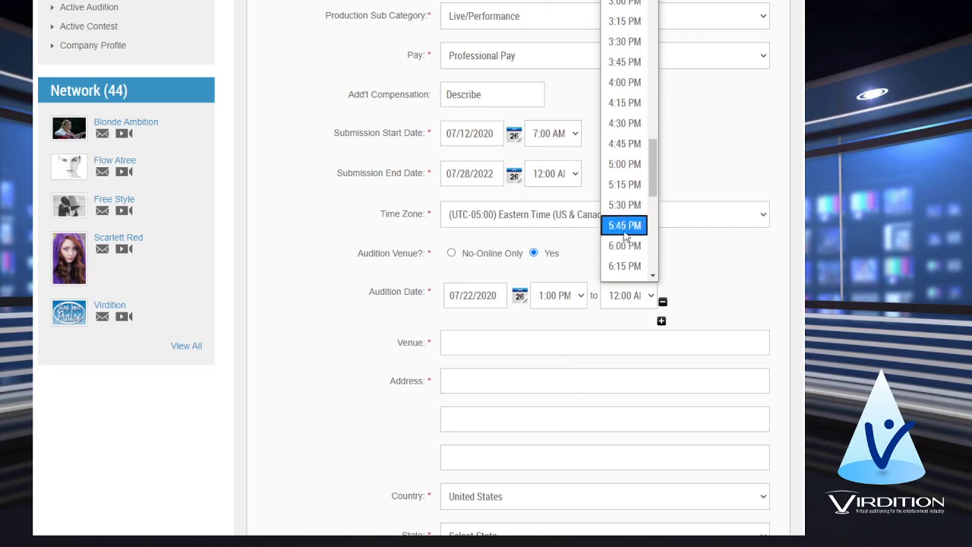
left_click(623, 173)
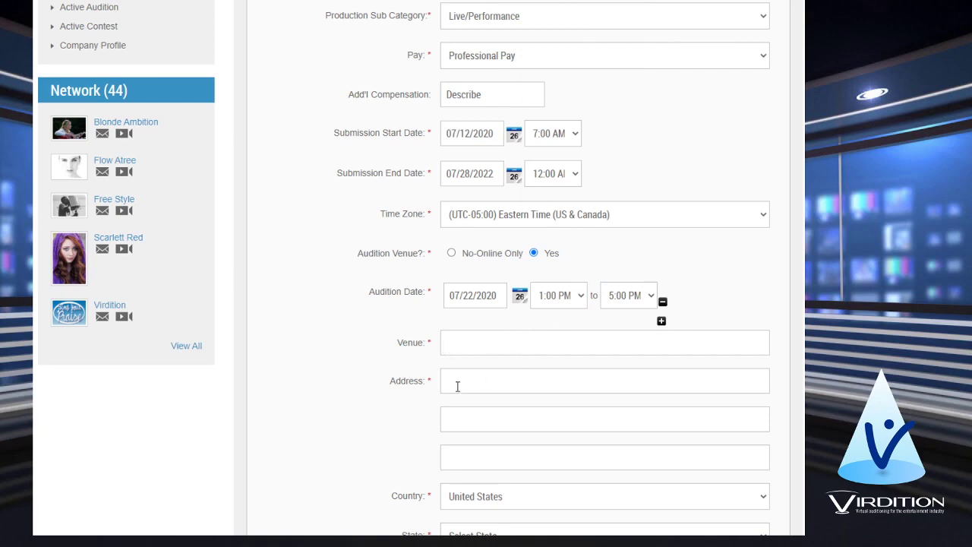
- Add a second audition date row and review the venue, address and fees fields
scroll(491, 499, "down", 2)
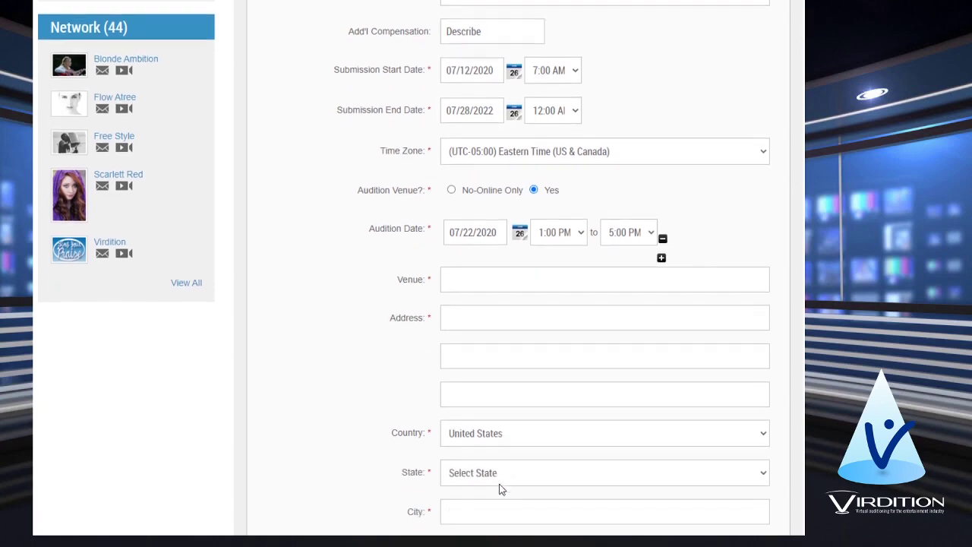
scroll(458, 508, "down", 3)
scroll(458, 464, "up", 1)
scroll(484, 430, "up", 5)
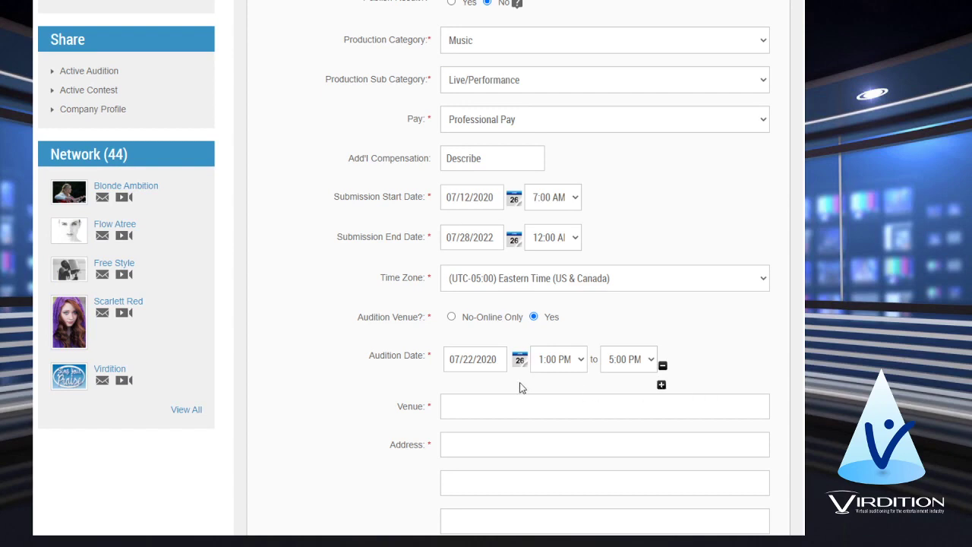
left_click(660, 389)
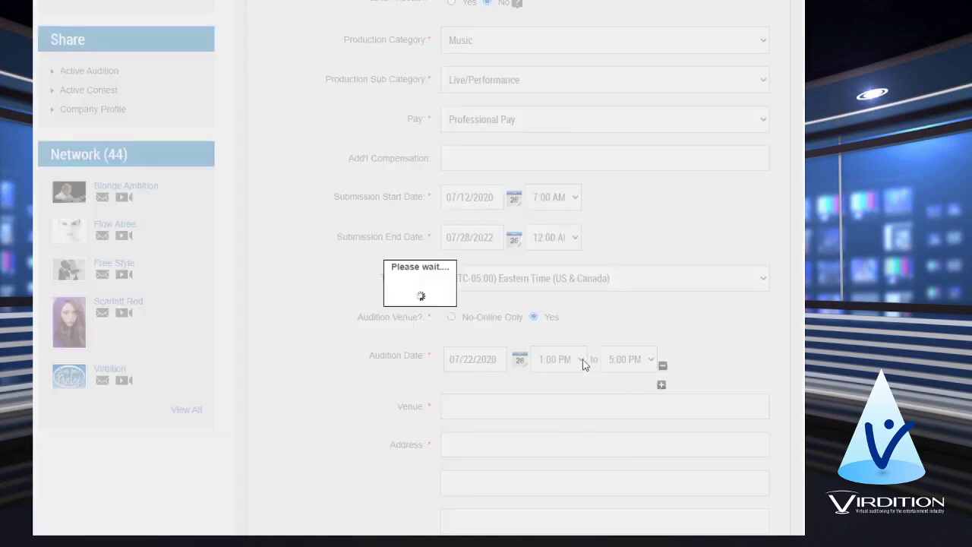
scroll(539, 403, "down", 3)
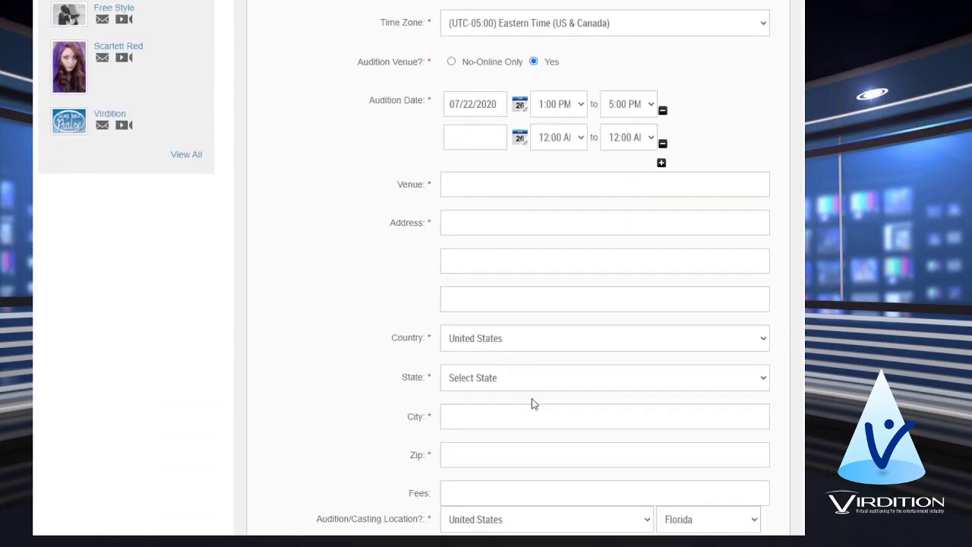
scroll(532, 401, "up", 4)
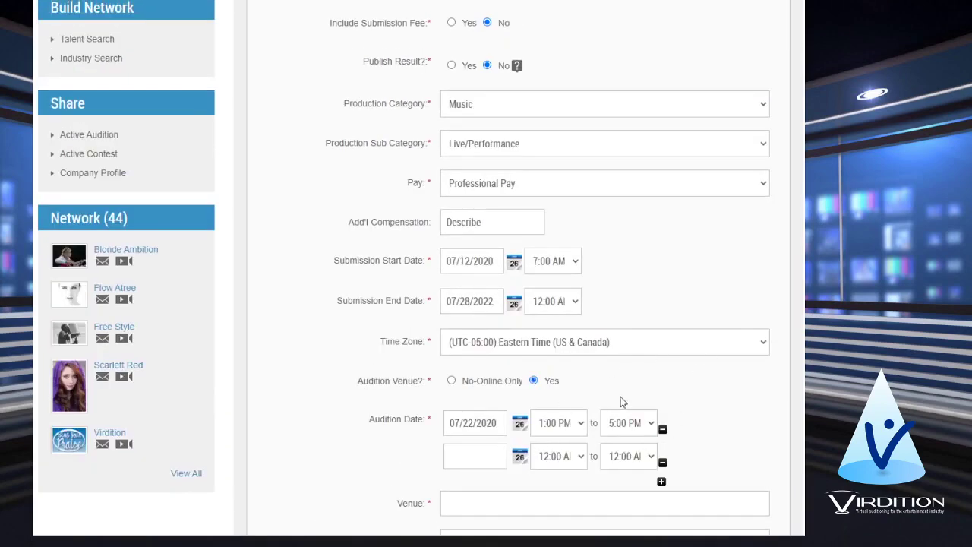
scroll(621, 399, "down", 4)
scroll(547, 414, "down", 3)
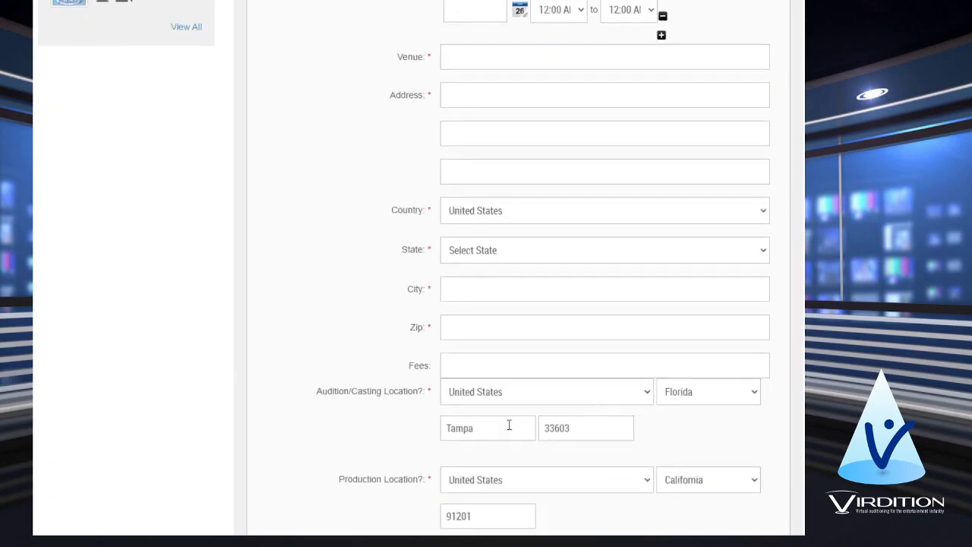
- Return Audition Venue to No-Online Only and review the live online dates, reschedule dates, locations and full description
scroll(478, 342, "up", 5)
left_click(452, 252)
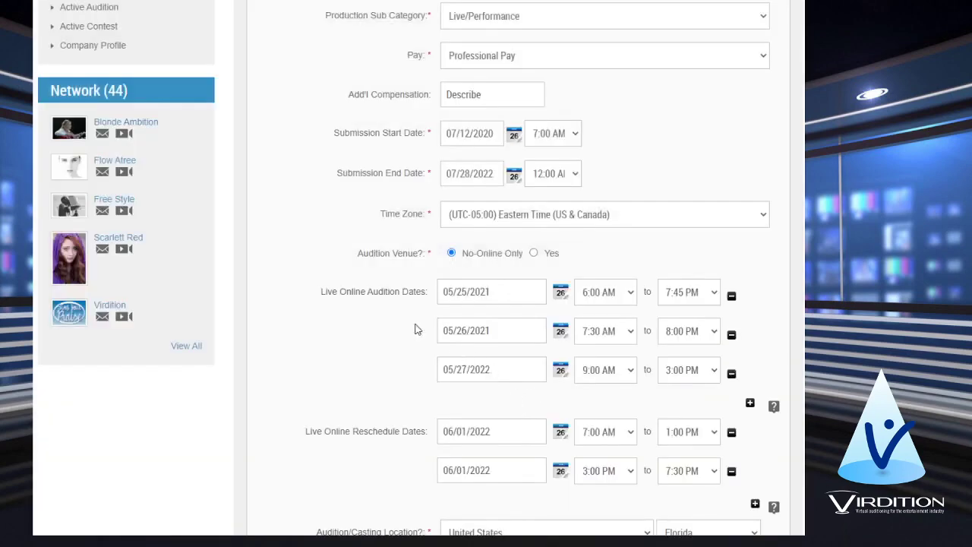
scroll(386, 326, "down", 2)
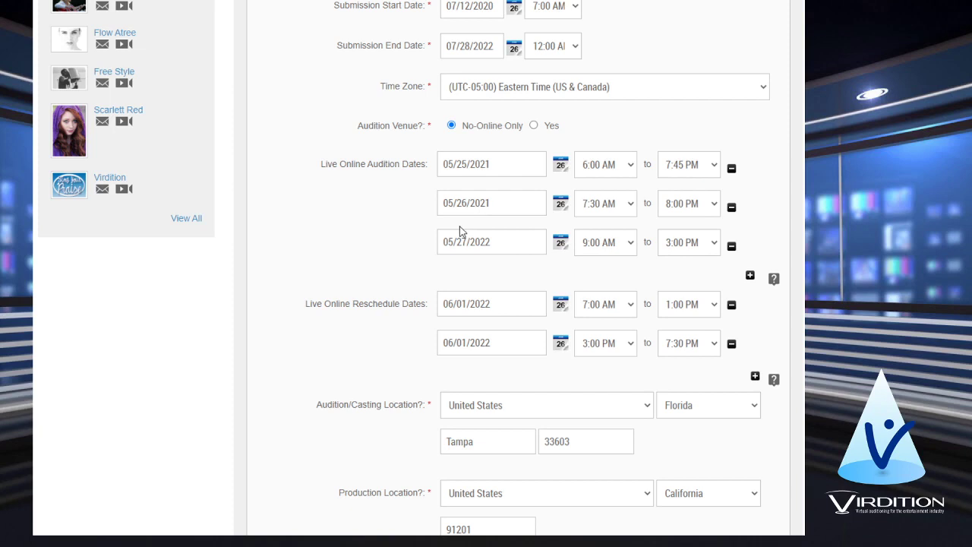
scroll(403, 269, "down", 1)
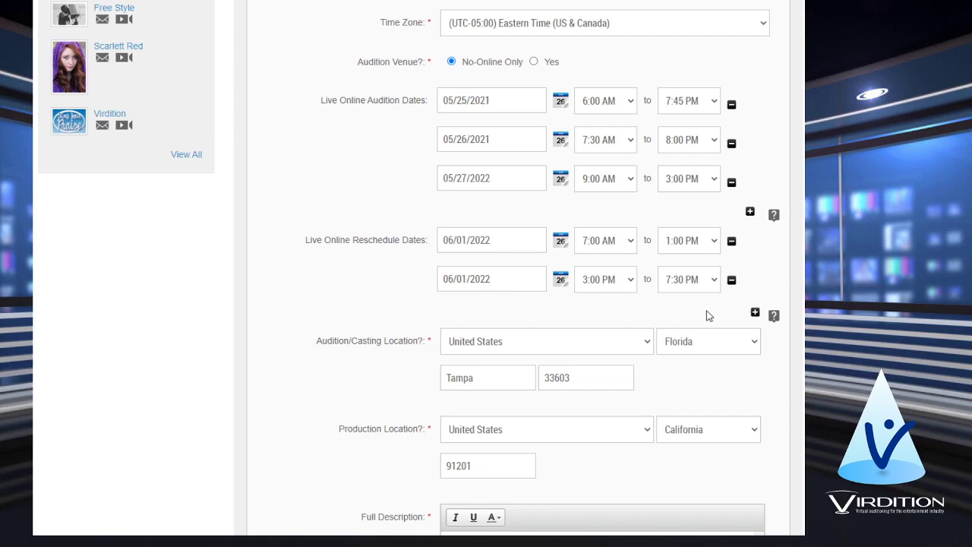
scroll(334, 320, "down", 3)
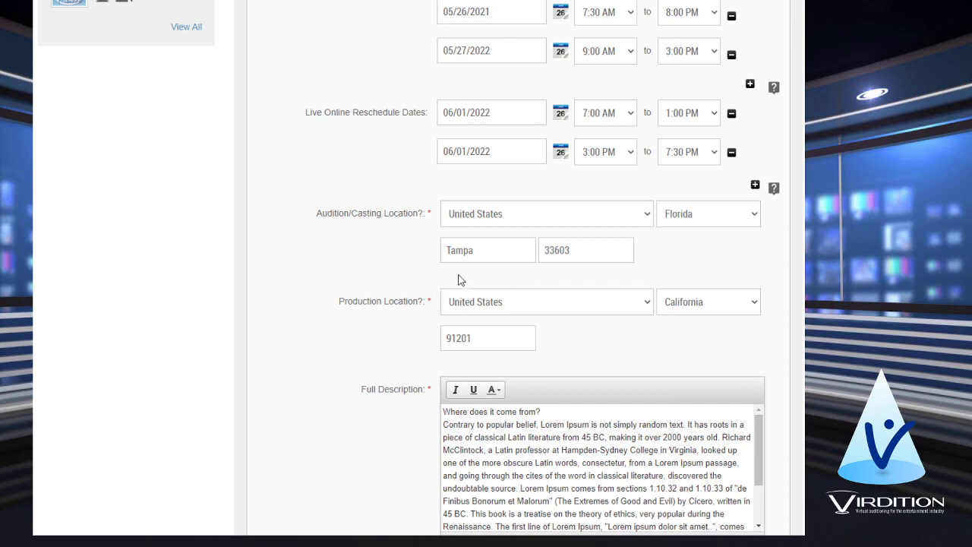
scroll(486, 340, "down", 2)
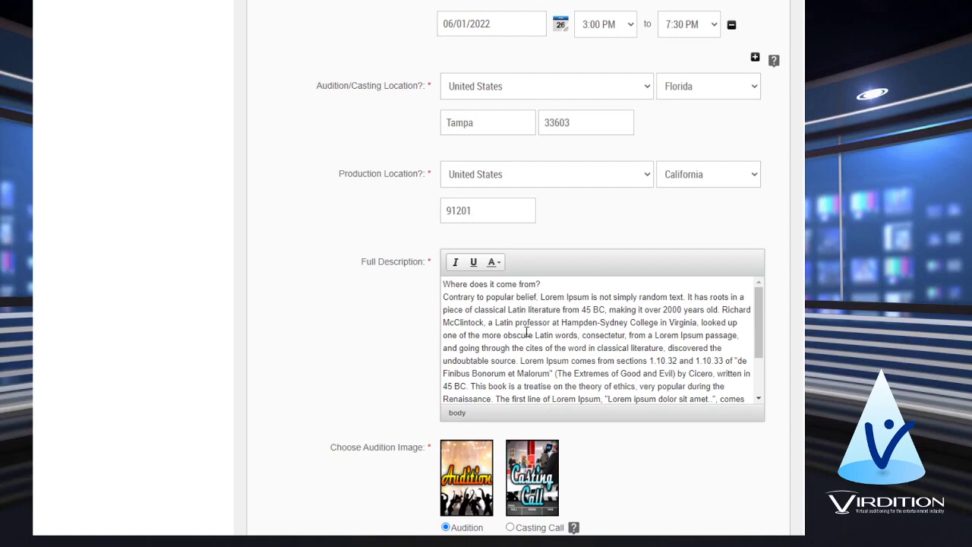
- Review the rest of the Event section, from the full description and audition images to the content submission setting and submission dates
scroll(532, 334, "down", 1)
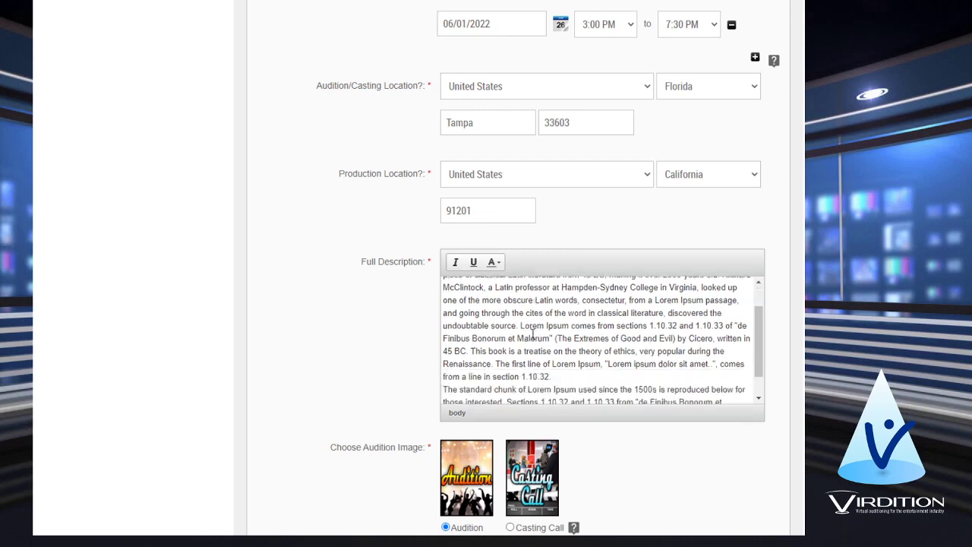
scroll(532, 334, "down", 3)
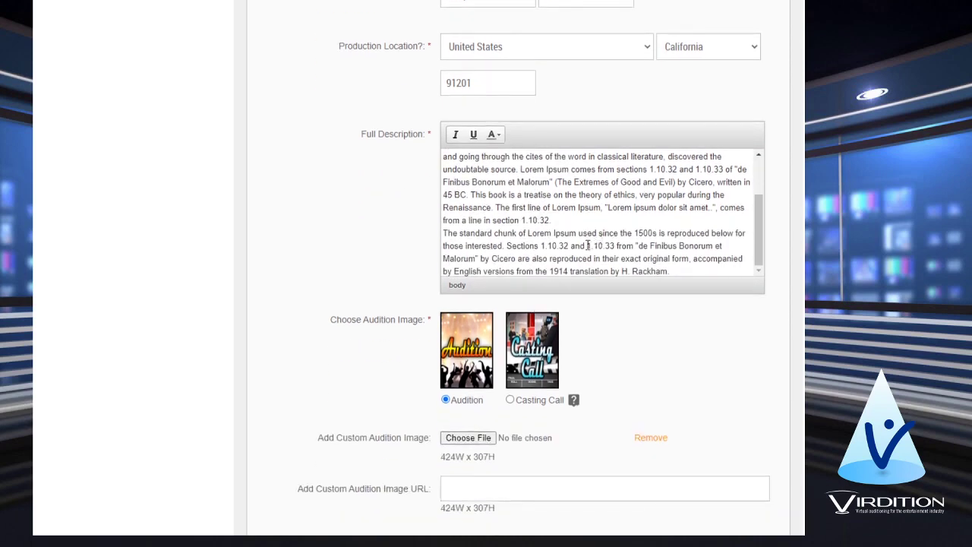
scroll(578, 334, "down", 3)
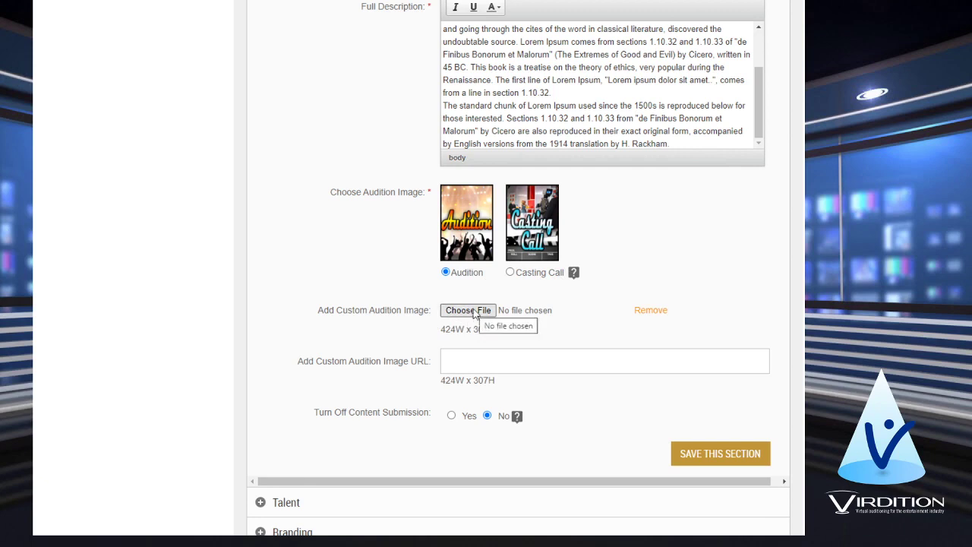
scroll(486, 323, "down", 1)
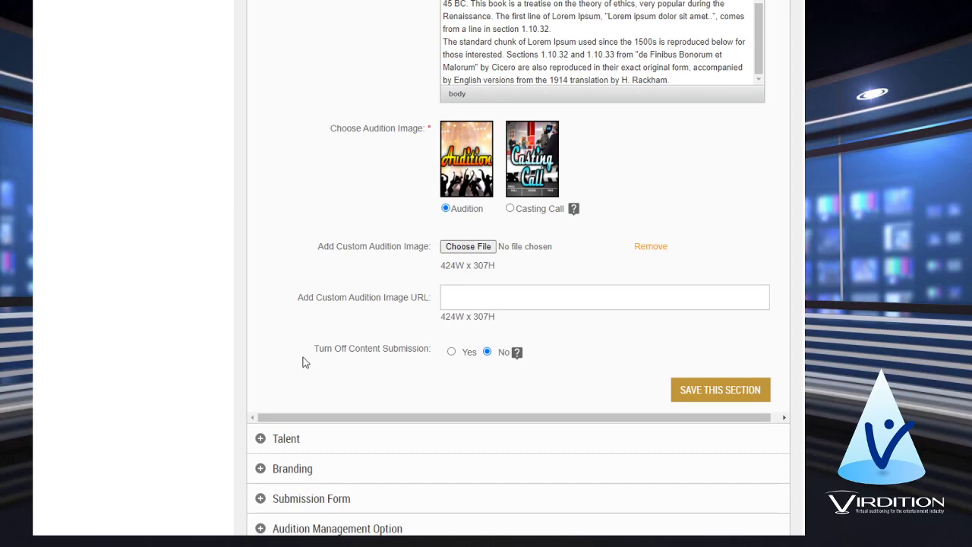
scroll(322, 352, "up", 8)
scroll(449, 160, "up", 2)
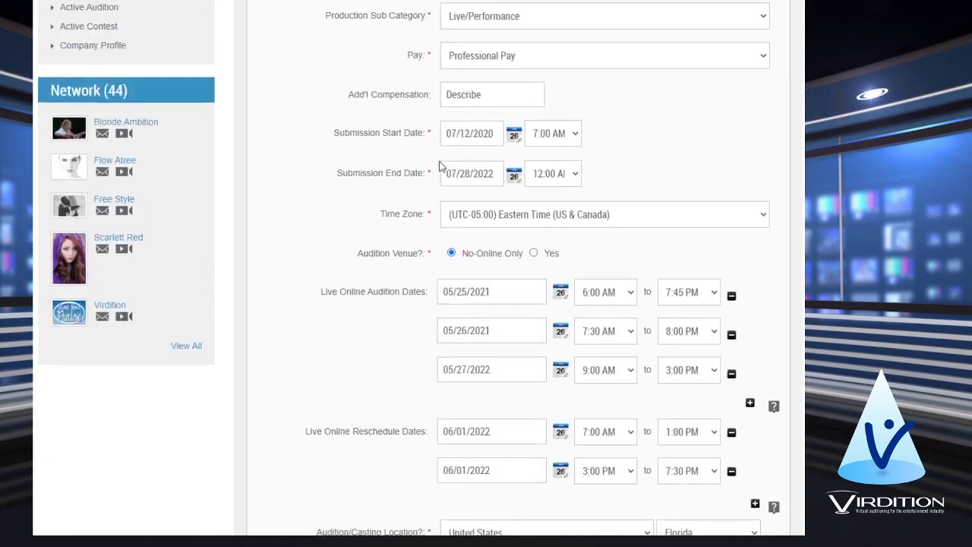
scroll(407, 195, "down", 12)
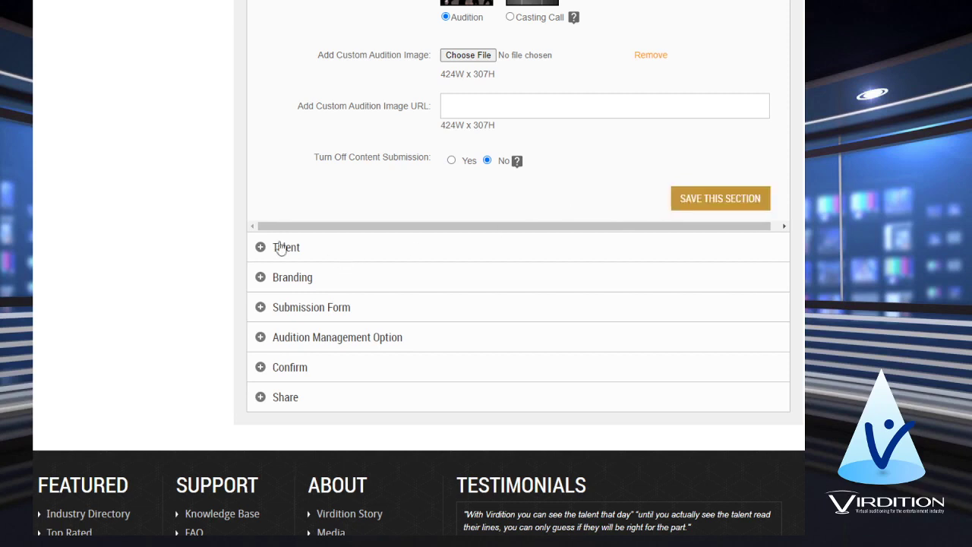
- View the audition's Confirm summary, and return to the Event section's save option
left_click(292, 368)
scroll(364, 433, "up", 15)
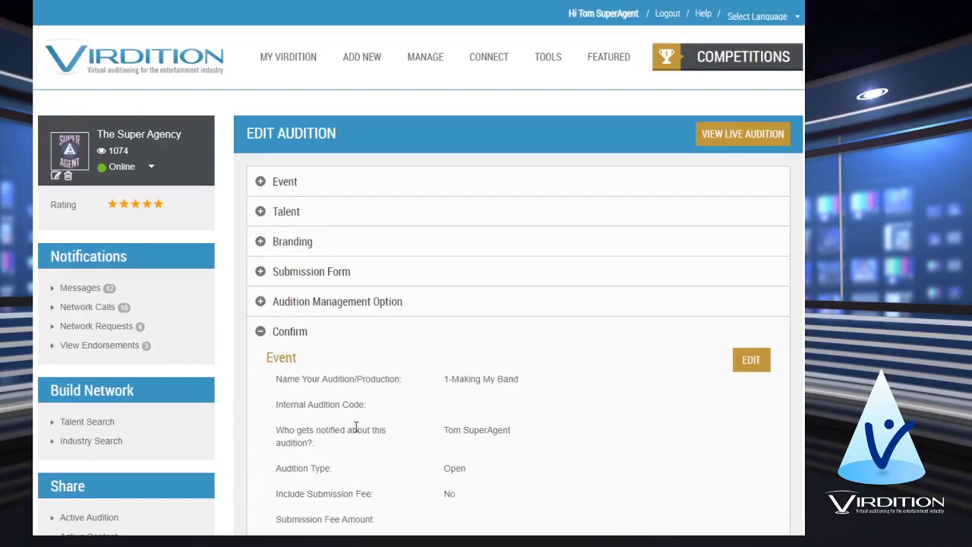
left_click(321, 184)
scroll(416, 363, "down", 15)
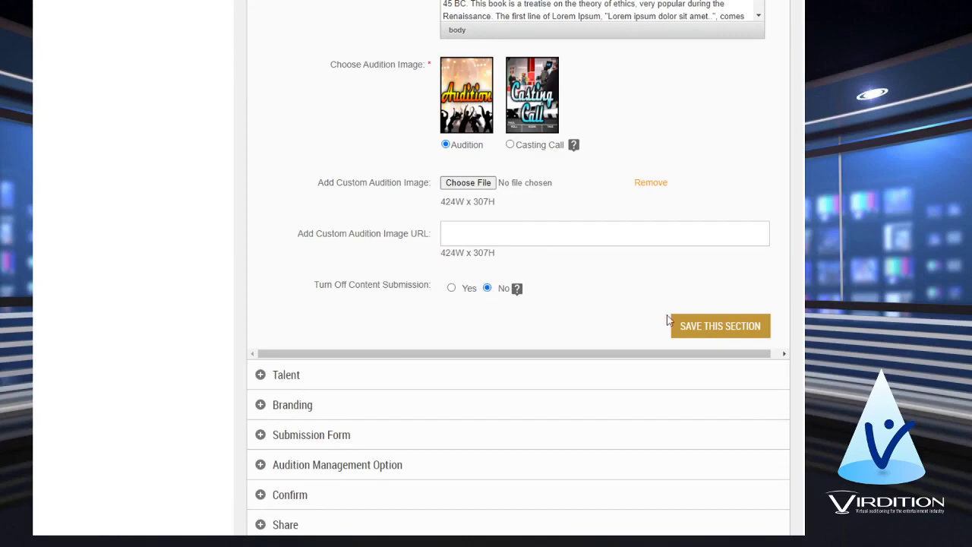
- Open the Back Up Singer-1 role for editing from the Talent role list and select its character name
left_click(290, 372)
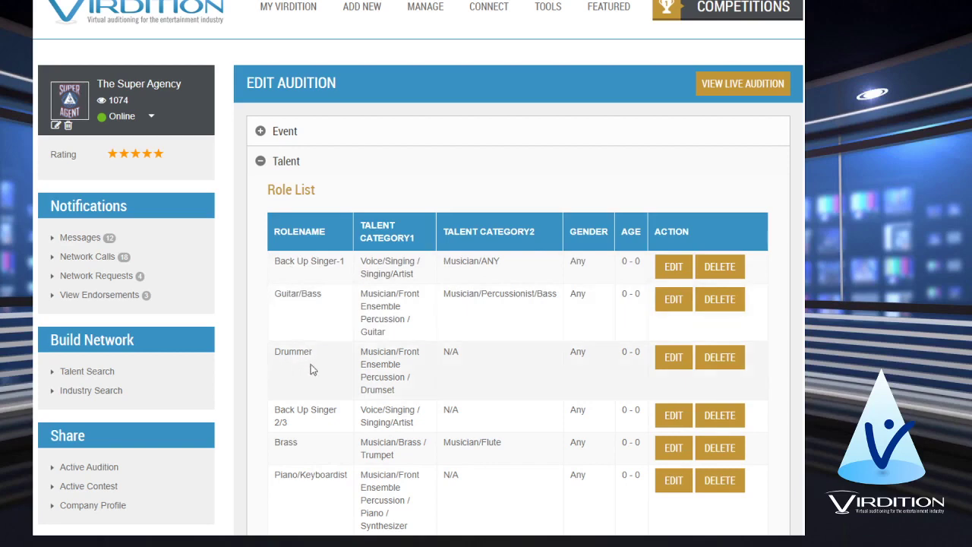
left_click(676, 269)
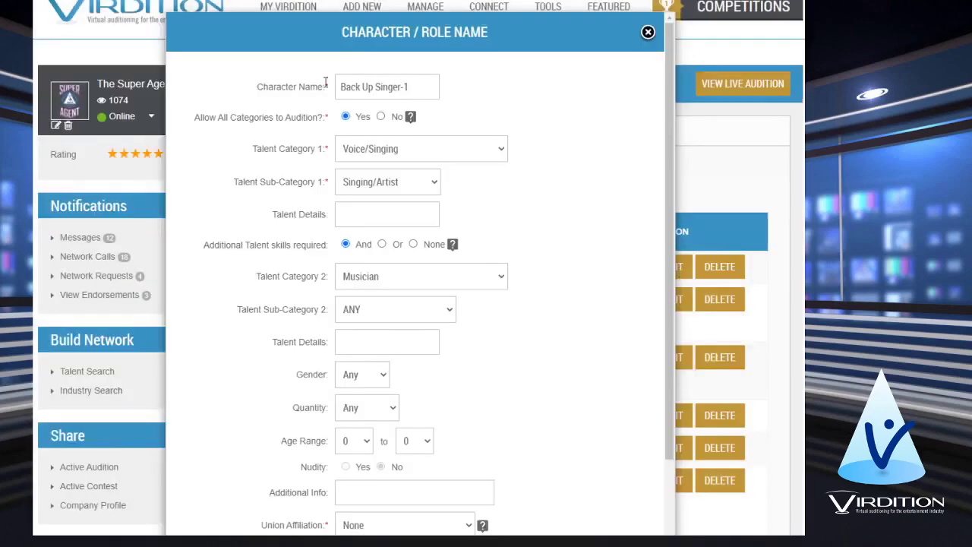
triple_click(419, 86)
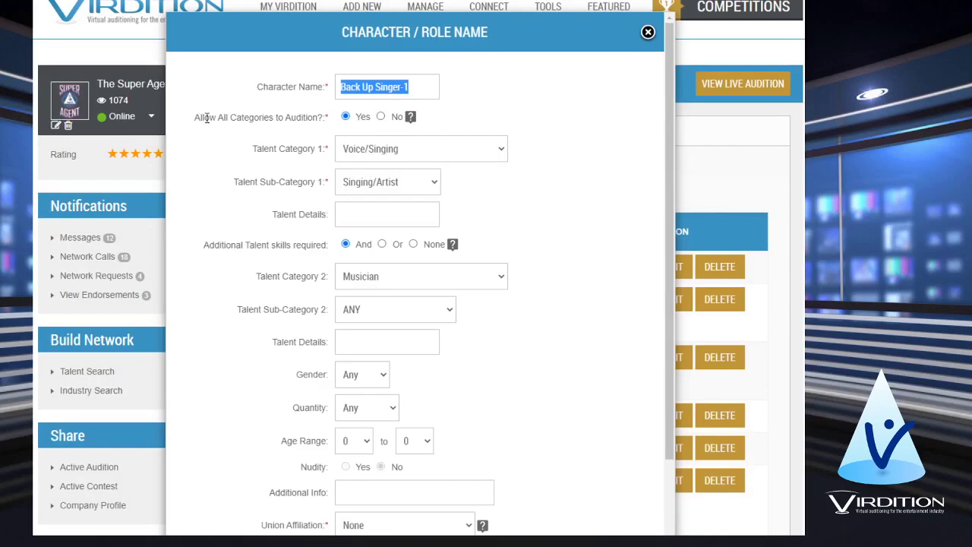
- Try No for Allow All Categories to Audition, restore Yes, and review the first talent category, sub-category and details fields
left_click(381, 118)
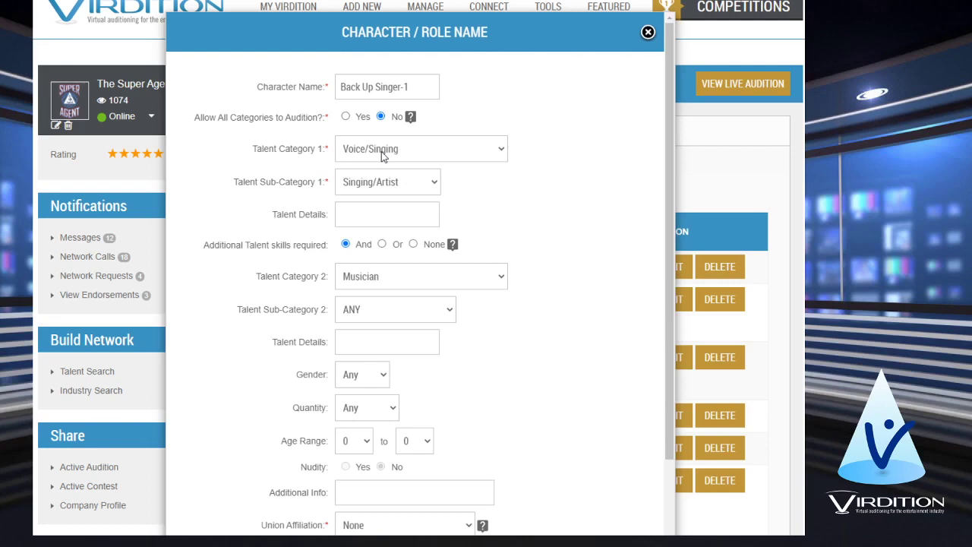
left_click(347, 118)
left_click(502, 152)
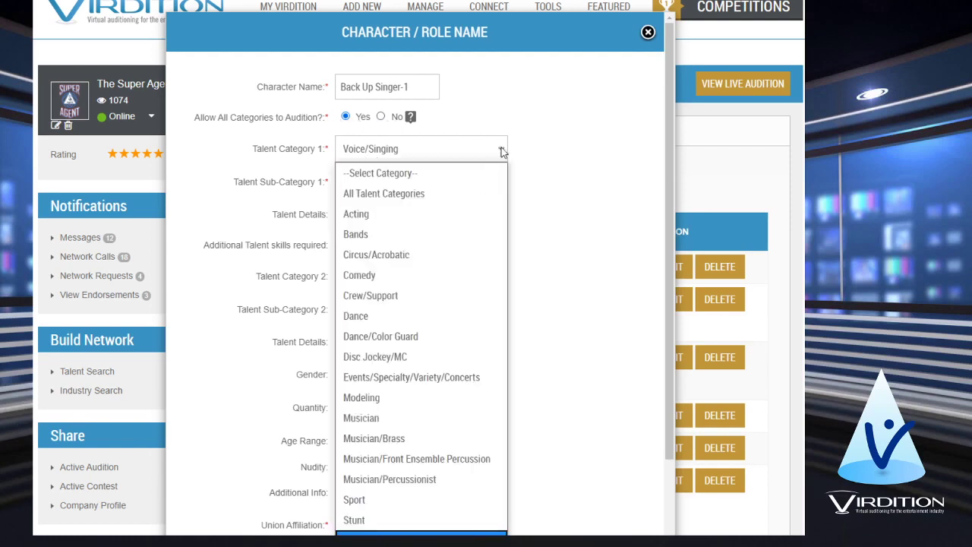
left_click(501, 152)
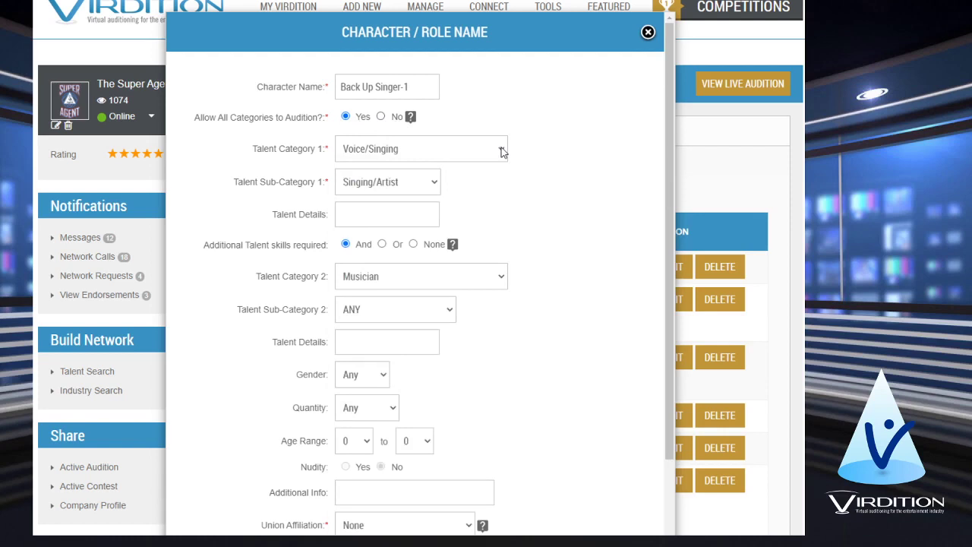
left_click(433, 186)
left_click(433, 186)
left_click(376, 219)
scroll(376, 219, "down", 1)
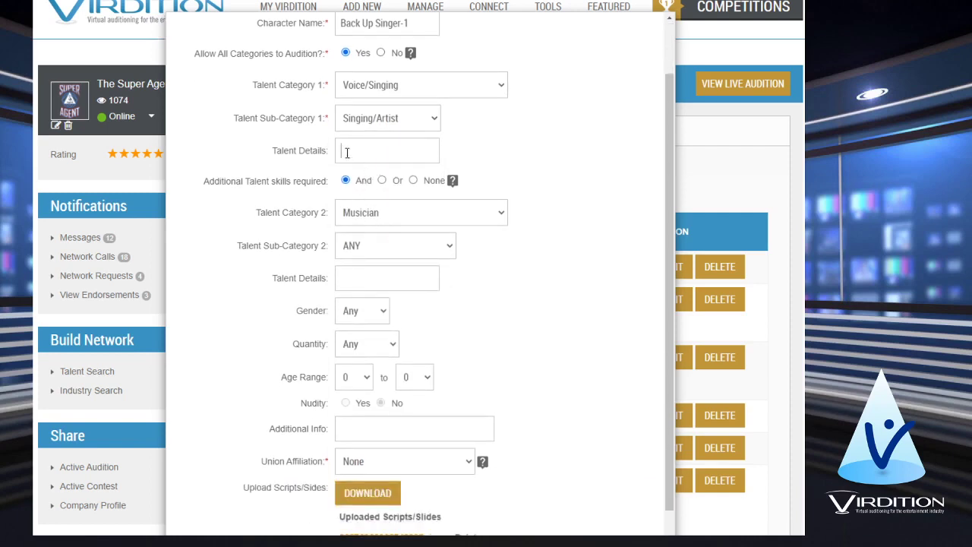
scroll(347, 153, "up", 1)
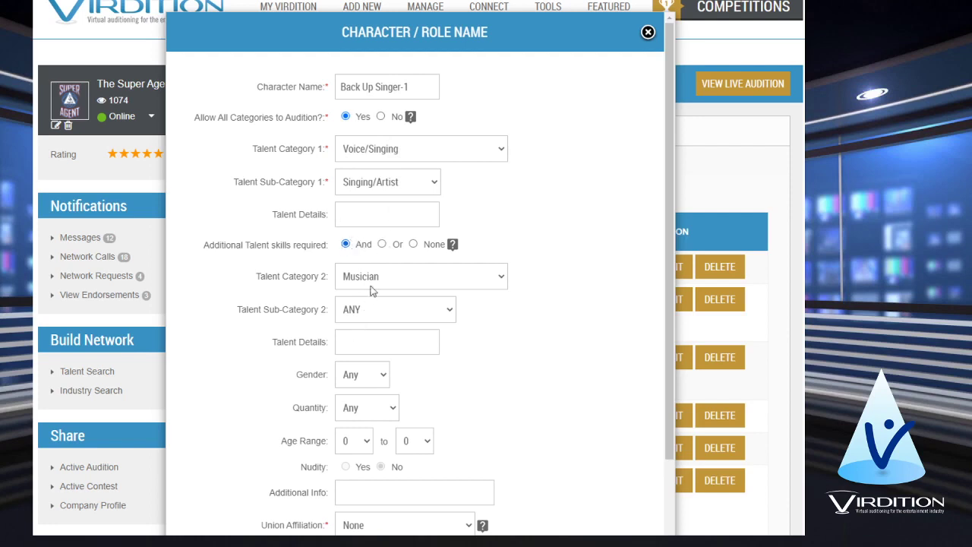
- Try Or and None for the additional talent skills requirement, and restore And
left_click(382, 245)
left_click(414, 245)
left_click(347, 245)
- Try Male as the role's gender, restore Any, and check the quantity choices while keeping Any
scroll(364, 284, "down", 2)
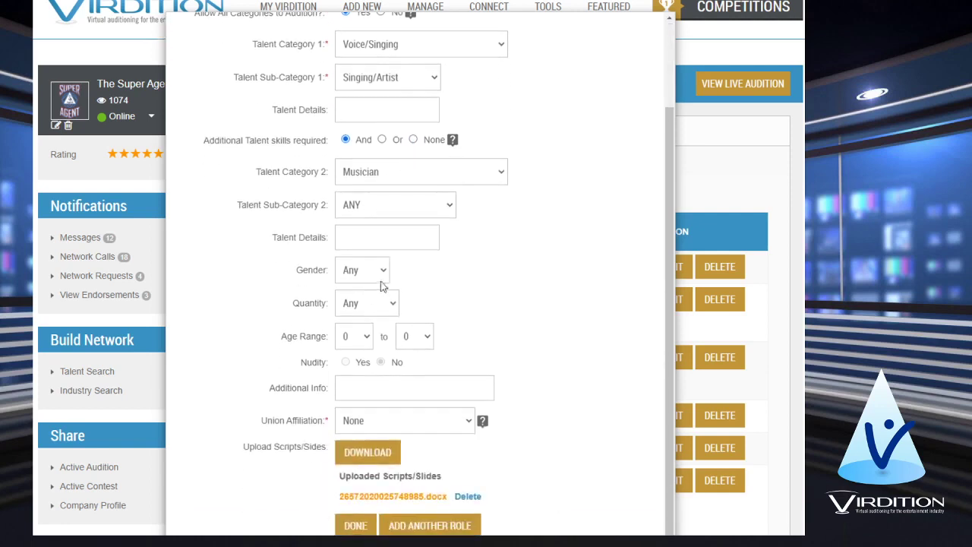
left_click(385, 275)
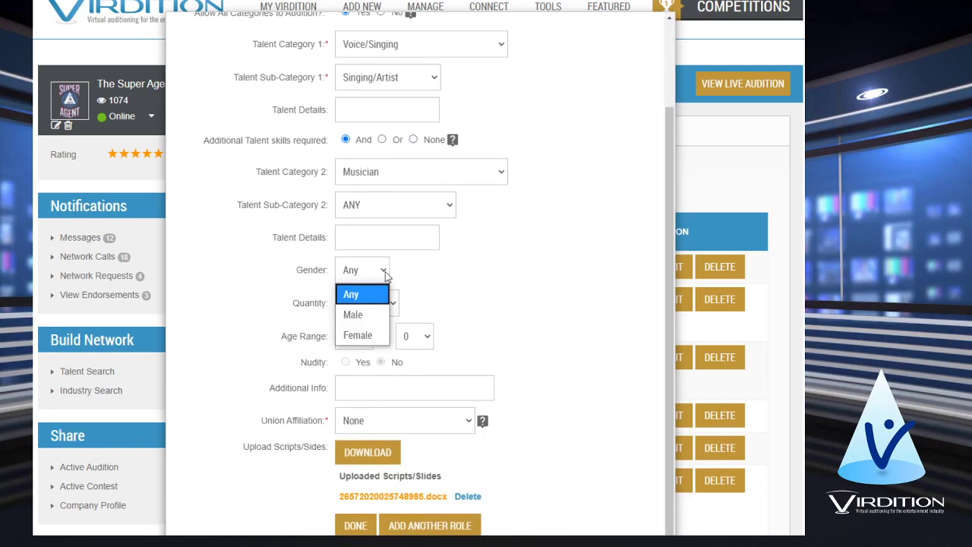
left_click(363, 315)
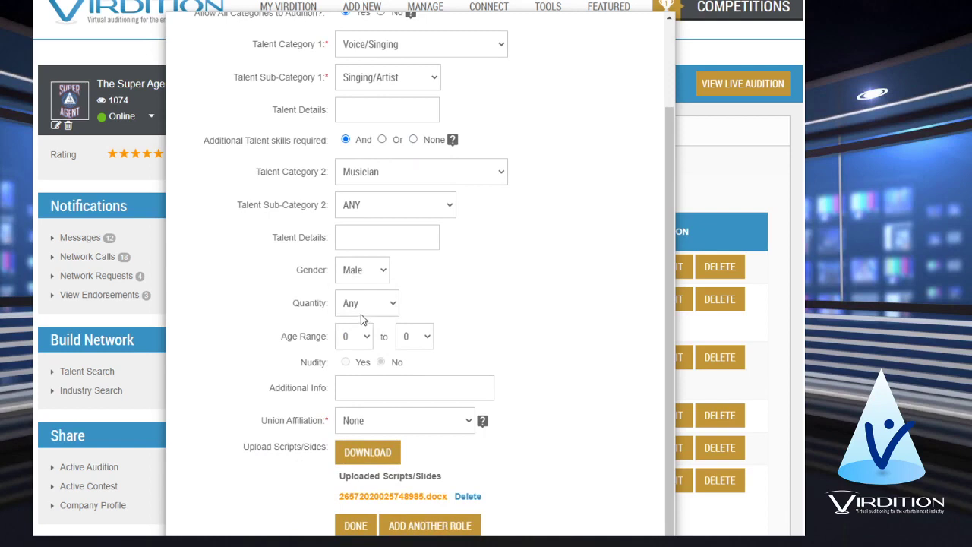
left_click(386, 271)
left_click(364, 299)
left_click(391, 306)
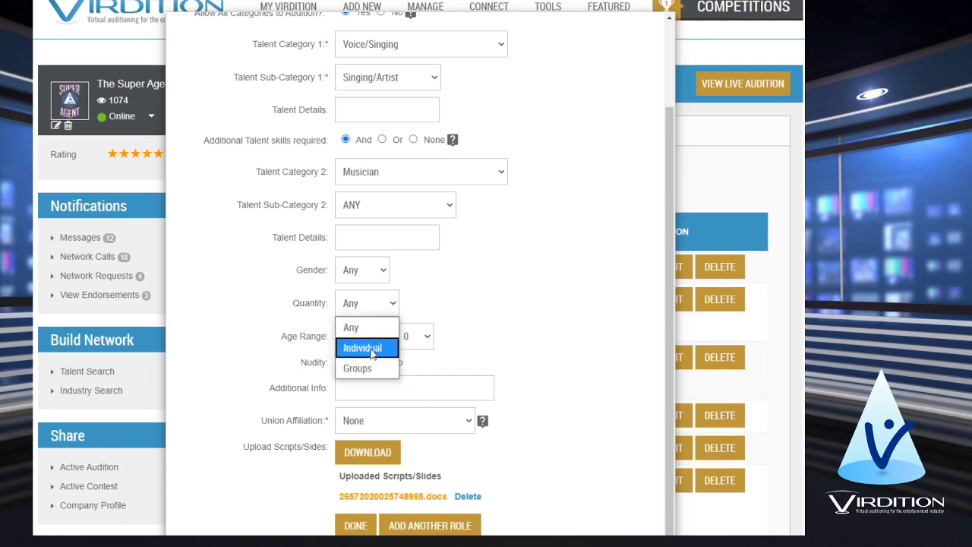
left_click(371, 327)
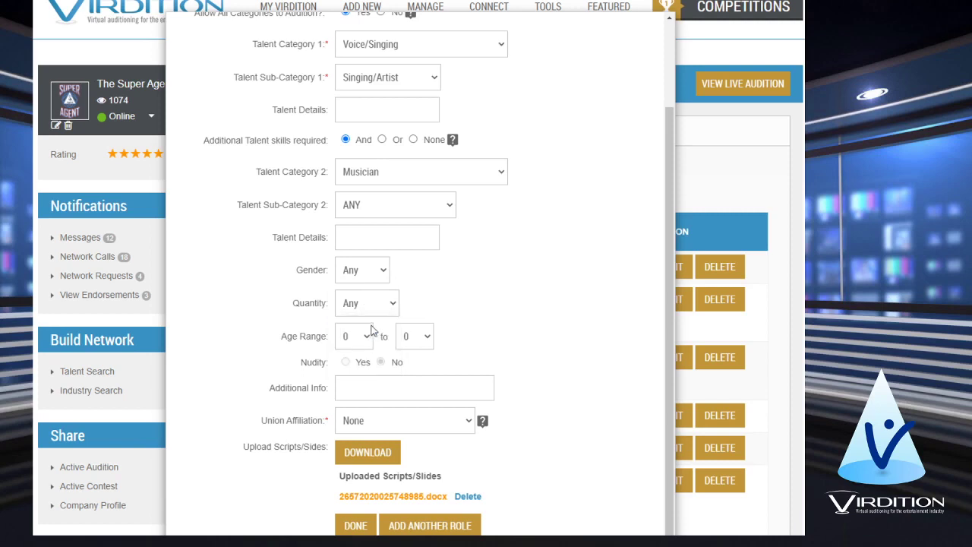
- Set the role's age range to 18 to 24
left_click(369, 343)
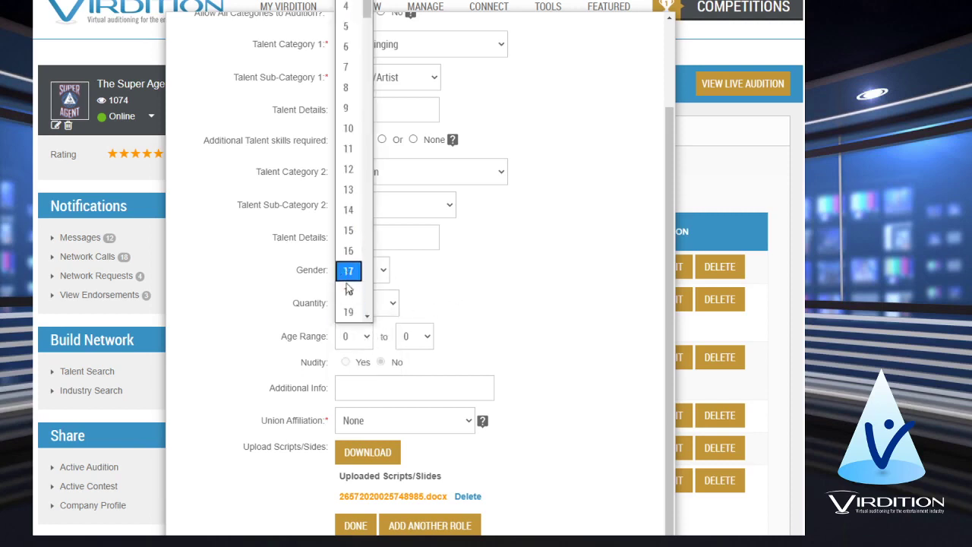
left_click(348, 294)
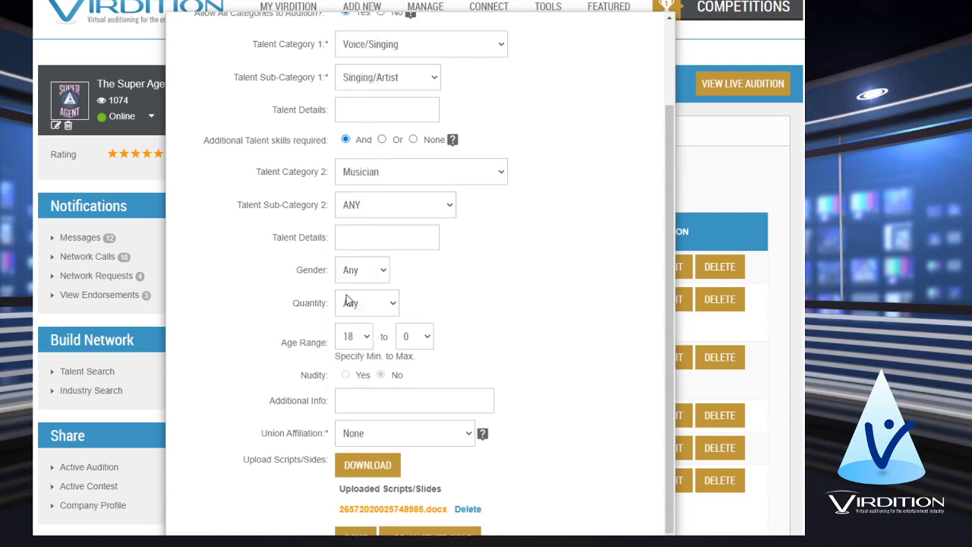
left_click(427, 337)
scroll(409, 282, "down", 5)
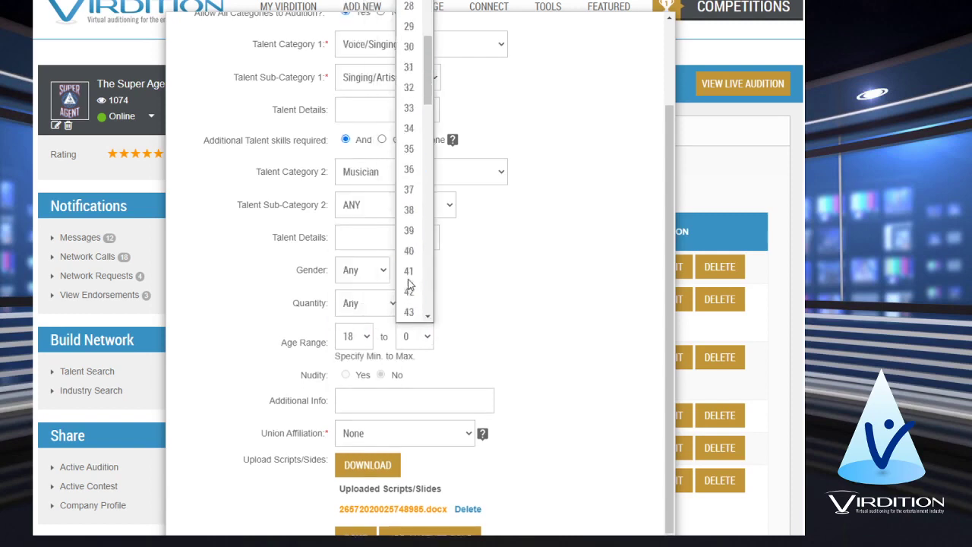
scroll(413, 271, "up", 4)
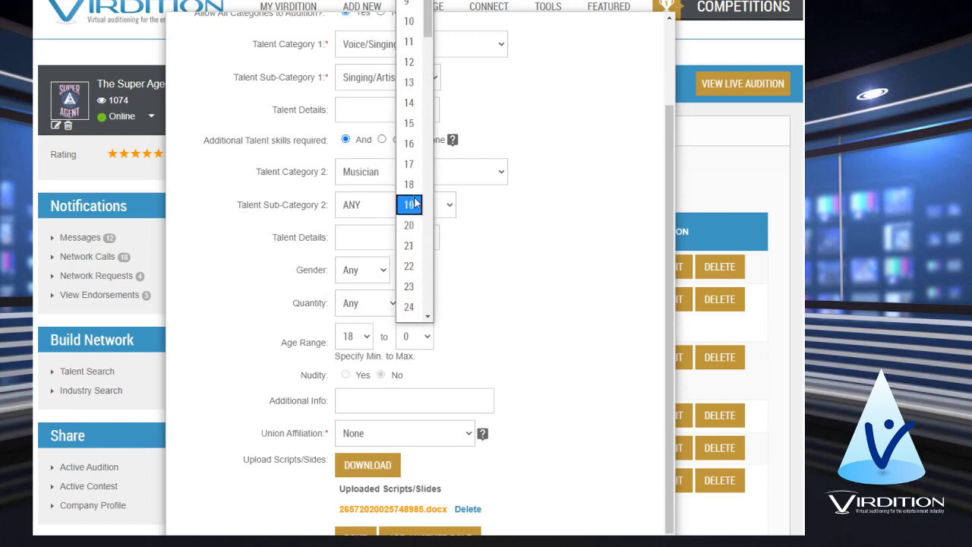
left_click(410, 307)
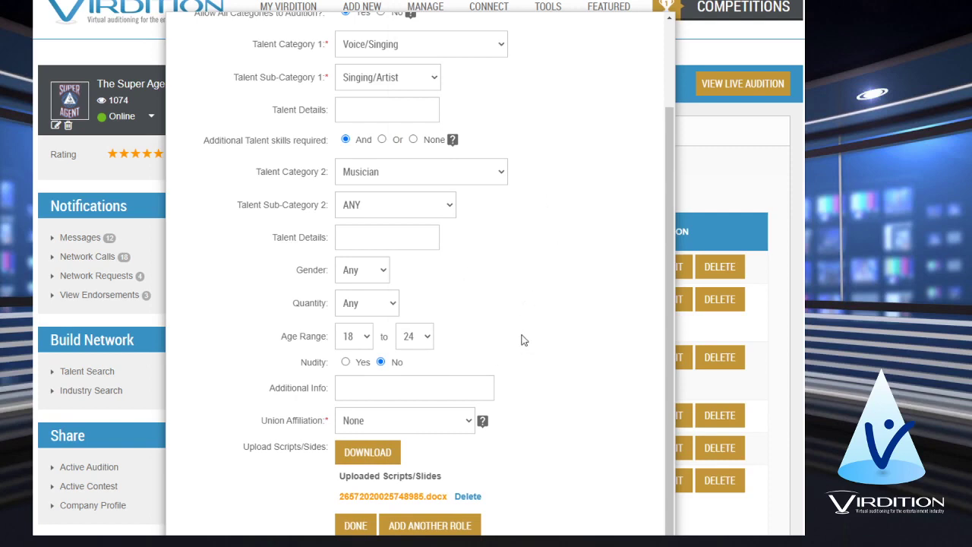
- Set the role's age range to a minimum of 18 and a maximum of 40
left_click(366, 339)
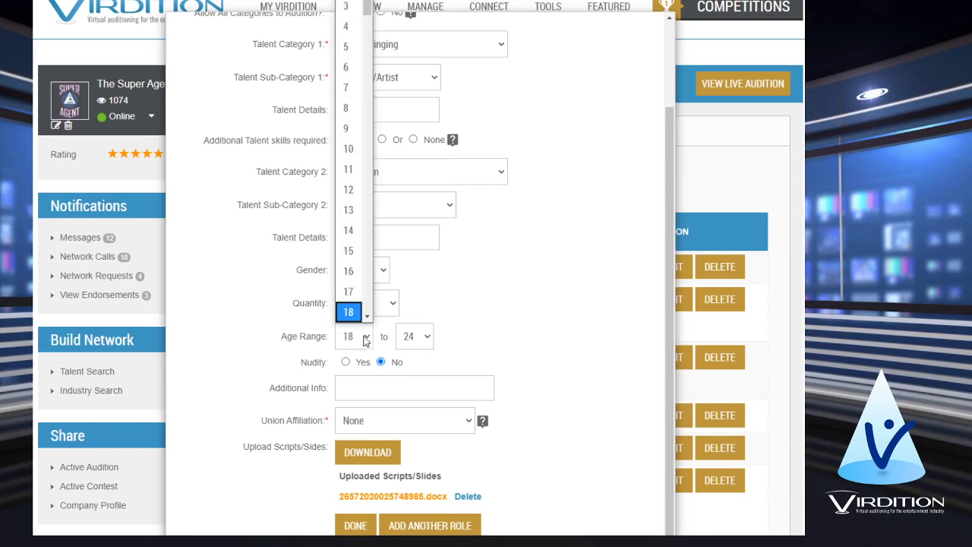
scroll(357, 323, "down", 1)
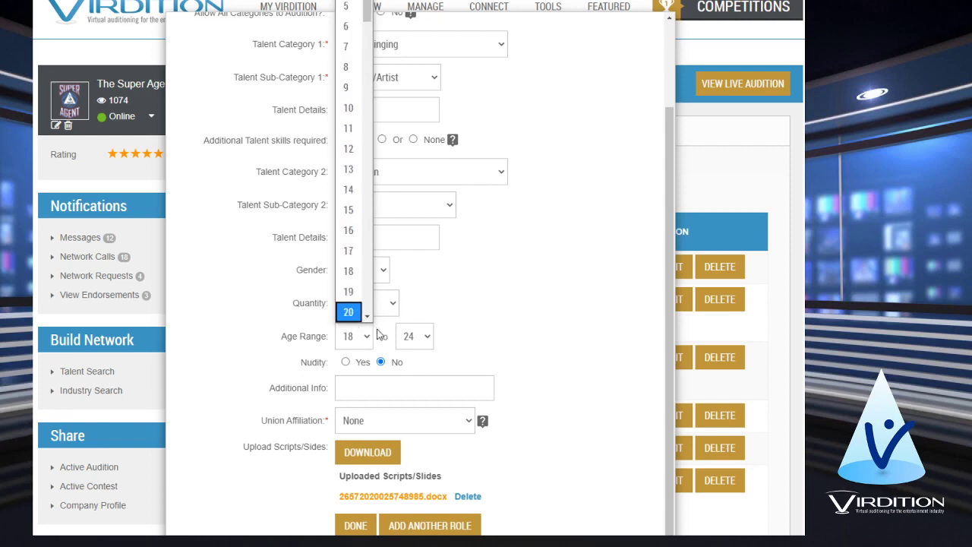
left_click(351, 281)
left_click(425, 336)
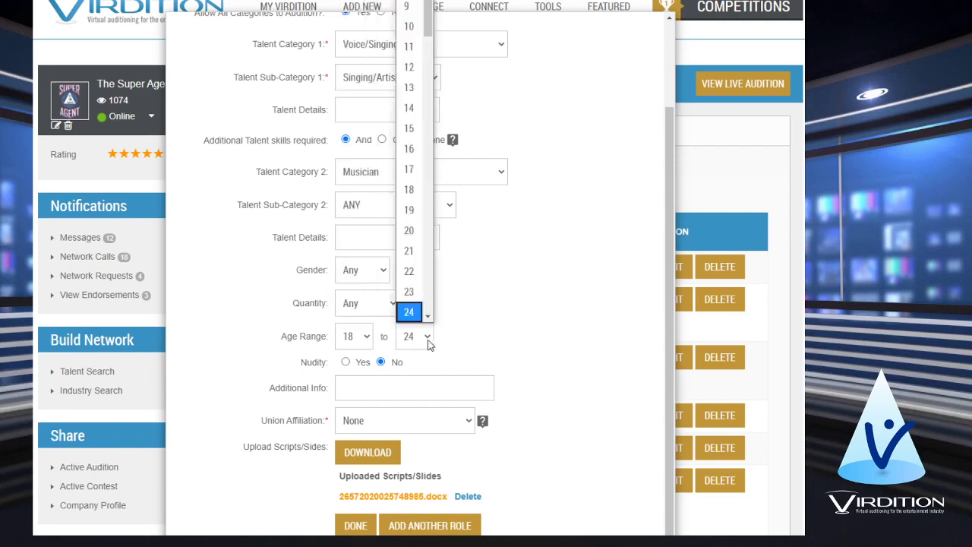
scroll(407, 285, "down", 6)
scroll(407, 284, "down", 8)
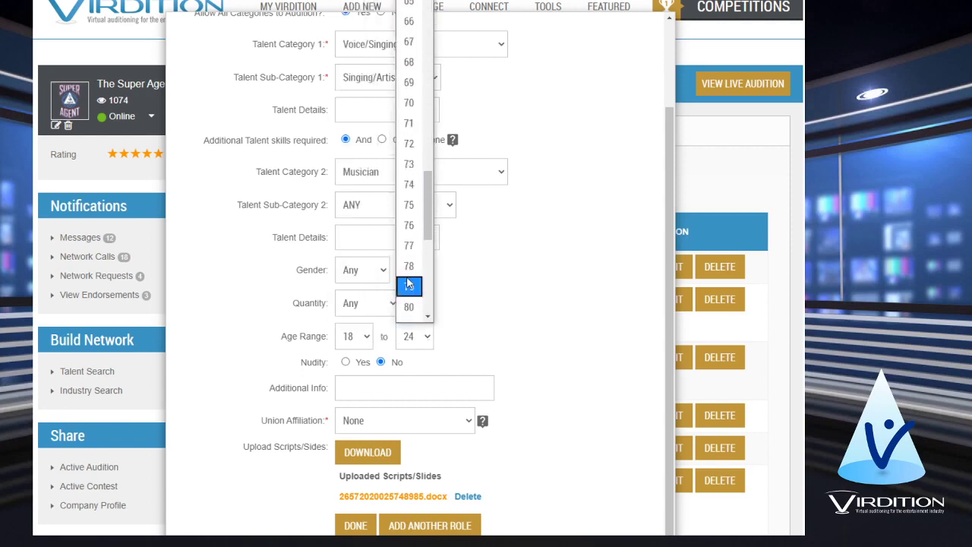
scroll(408, 279, "up", 6)
scroll(409, 279, "up", 4)
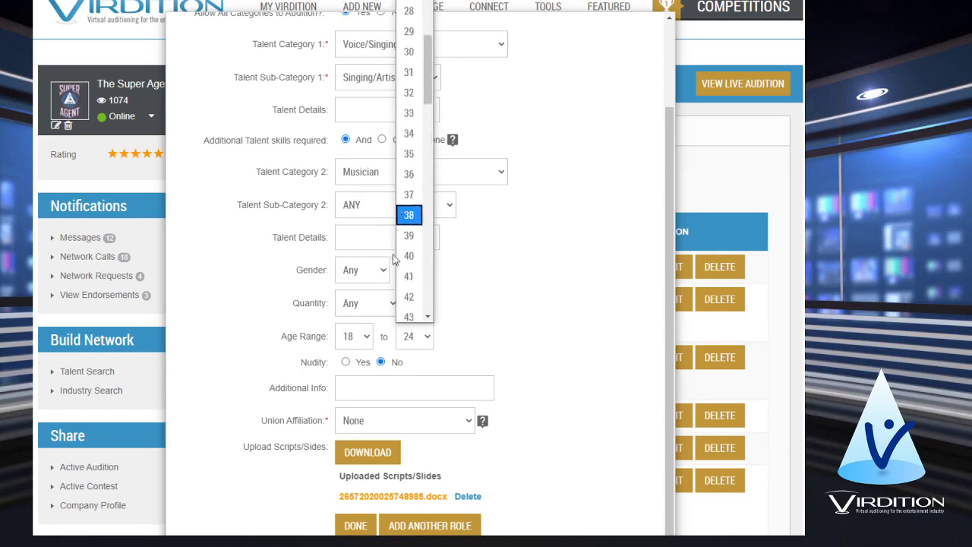
left_click(411, 256)
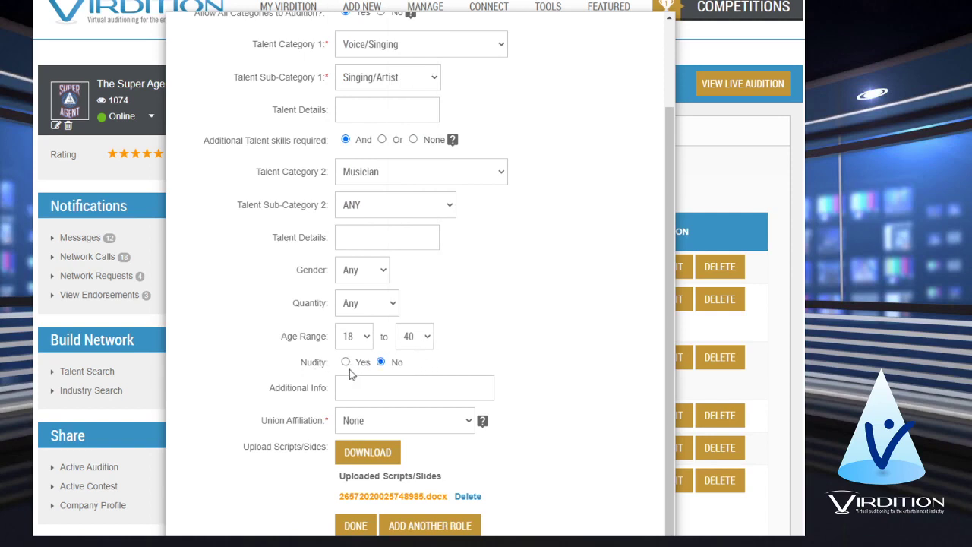
- Try Yes for the Back Up Singer-1 role's nudity setting and restore No
scroll(352, 374, "up", 2)
scroll(402, 328, "down", 1)
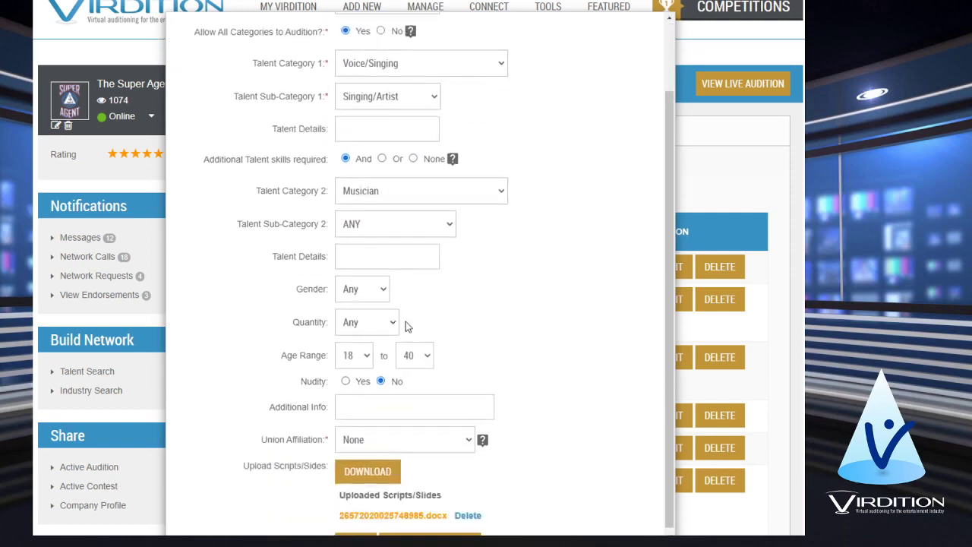
scroll(405, 325, "down", 1)
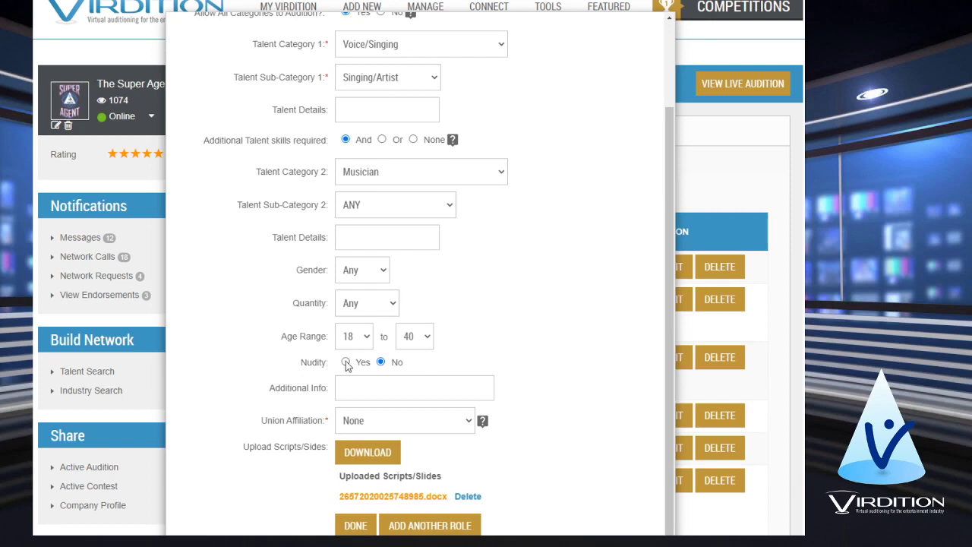
left_click(346, 364)
left_click(381, 363)
- Try 17 as the role's minimum age and restore 18
left_click(365, 339)
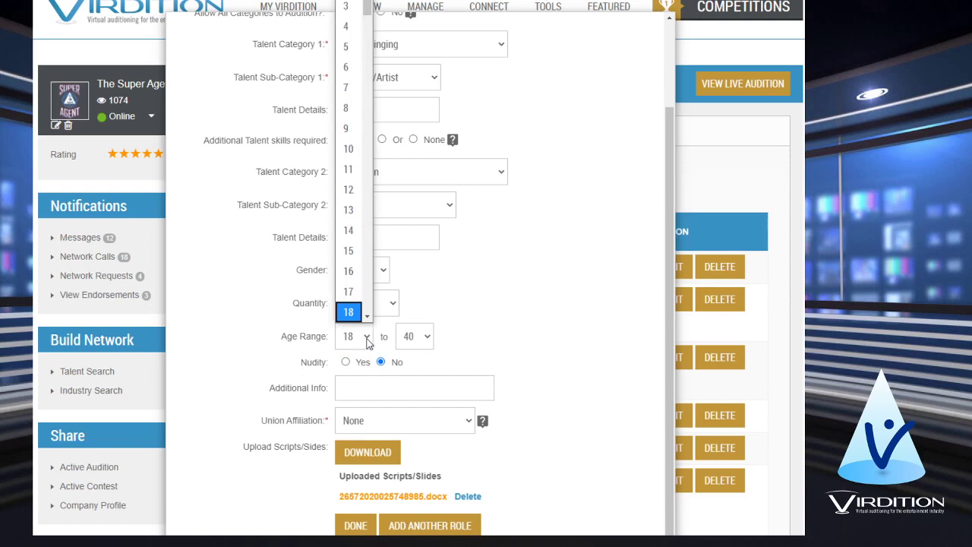
left_click(353, 295)
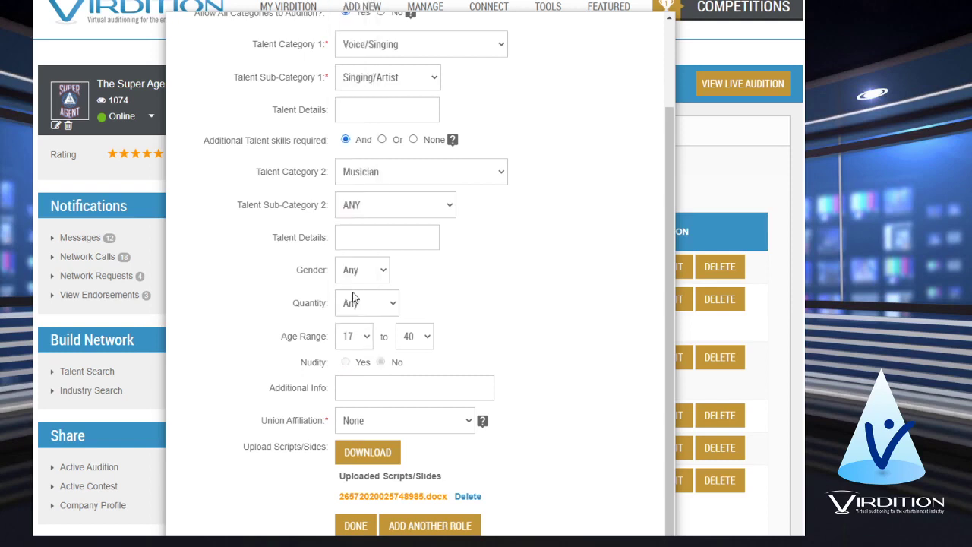
left_click(369, 341)
left_click(349, 312)
- Look through the union affiliation choices for the role, keeping None
left_click(351, 387)
scroll(486, 377, "down", 1)
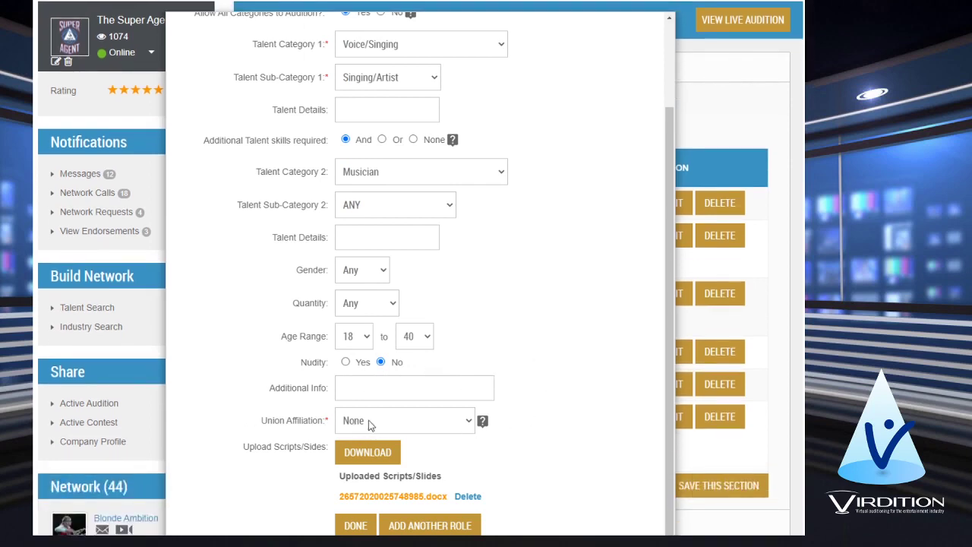
left_click(466, 426)
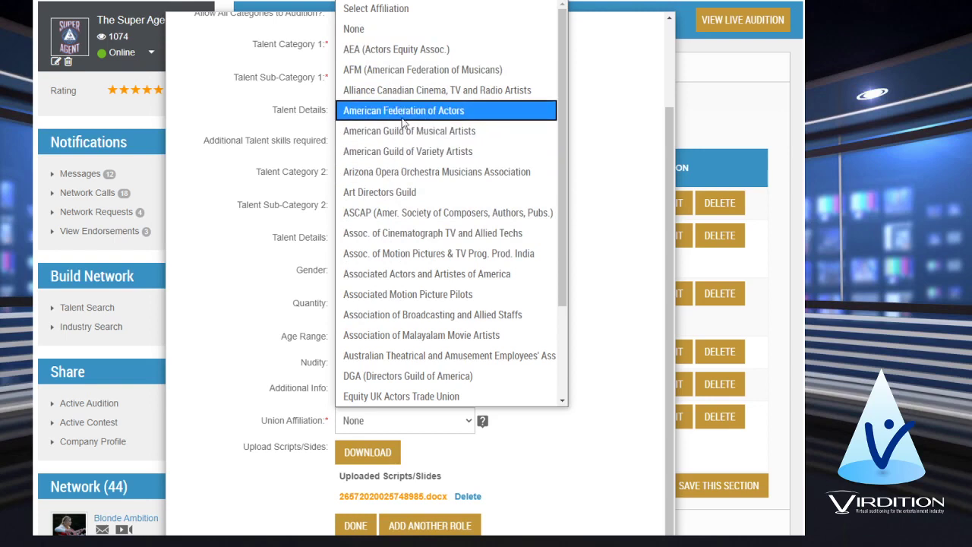
left_click(378, 30)
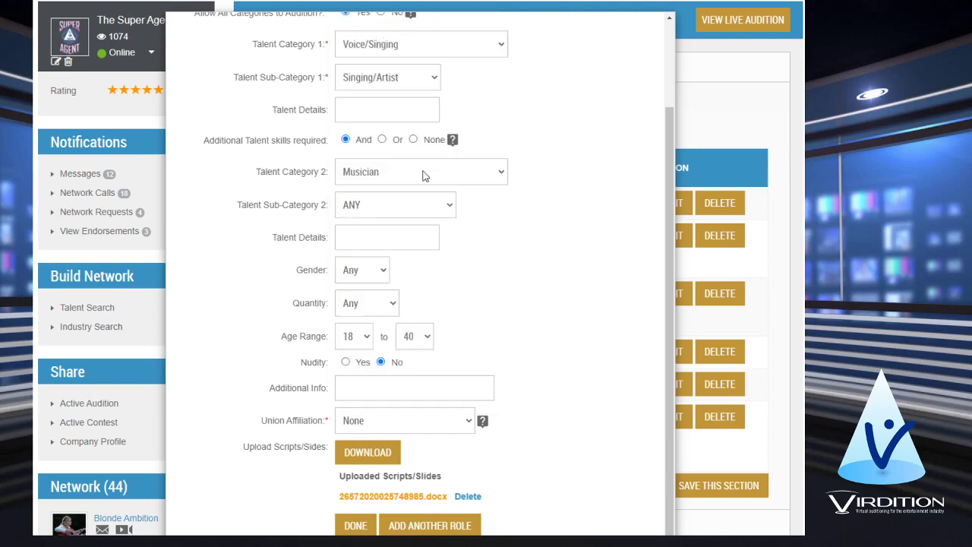
left_click(439, 424)
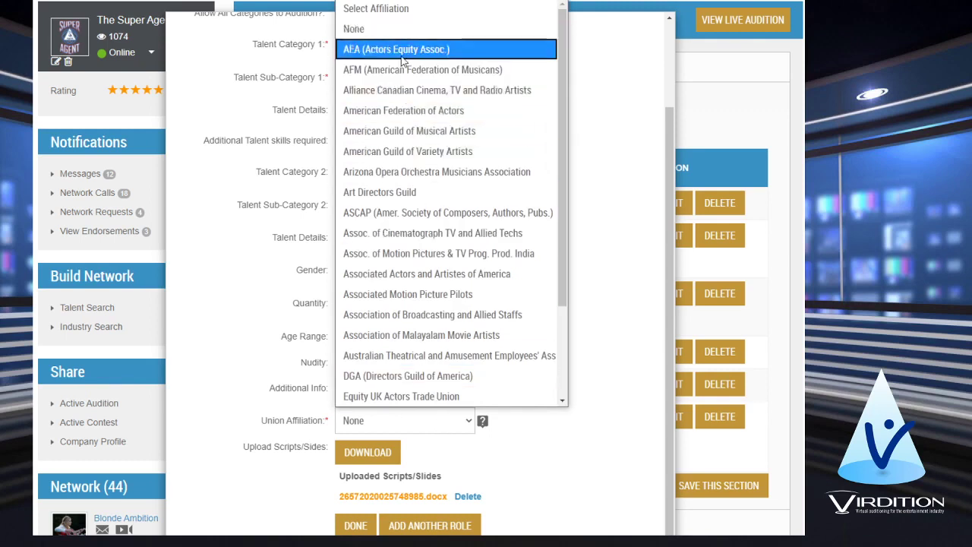
left_click(631, 205)
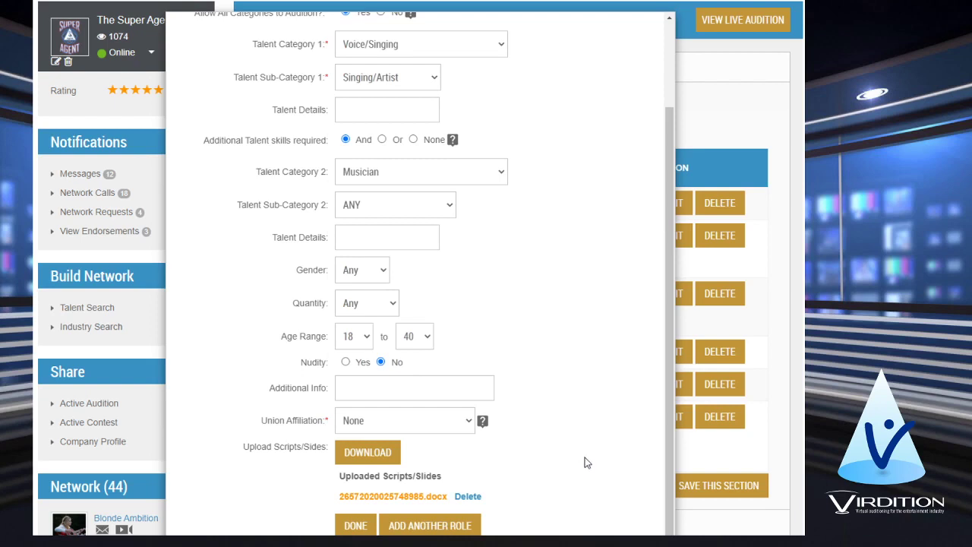
- Review and finish the Back Up Singer-1 role, and save the Talent section
scroll(584, 457, "down", 1)
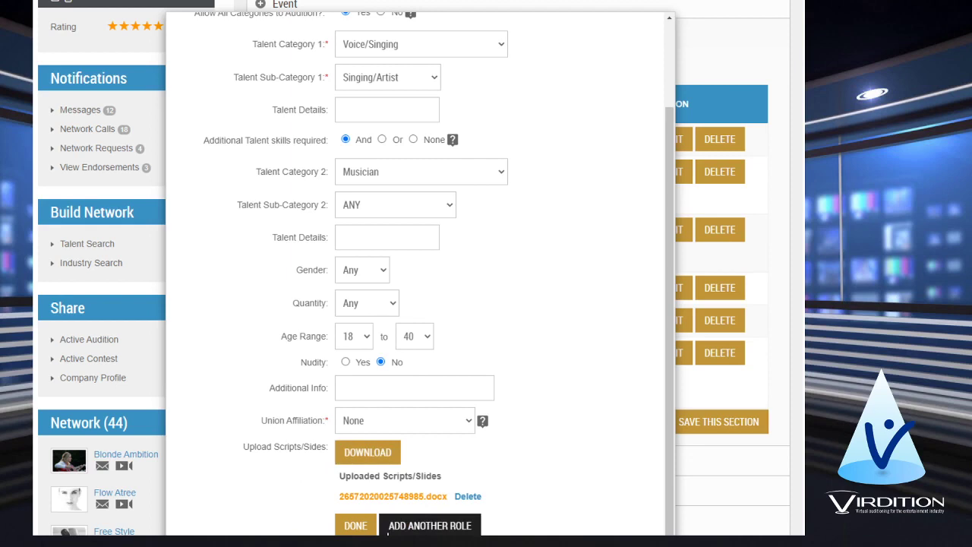
scroll(386, 209, "up", 2)
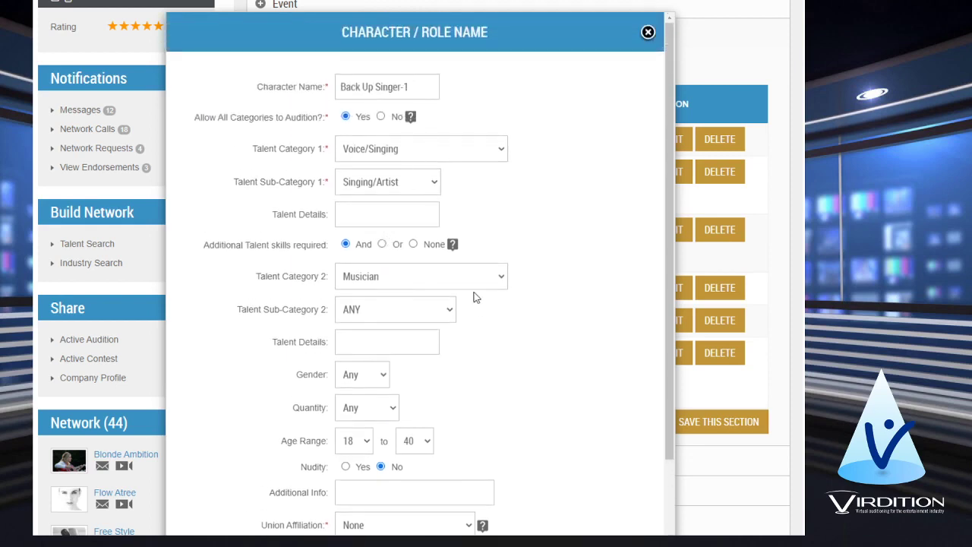
scroll(437, 341, "down", 2)
scroll(434, 416, "down", 1)
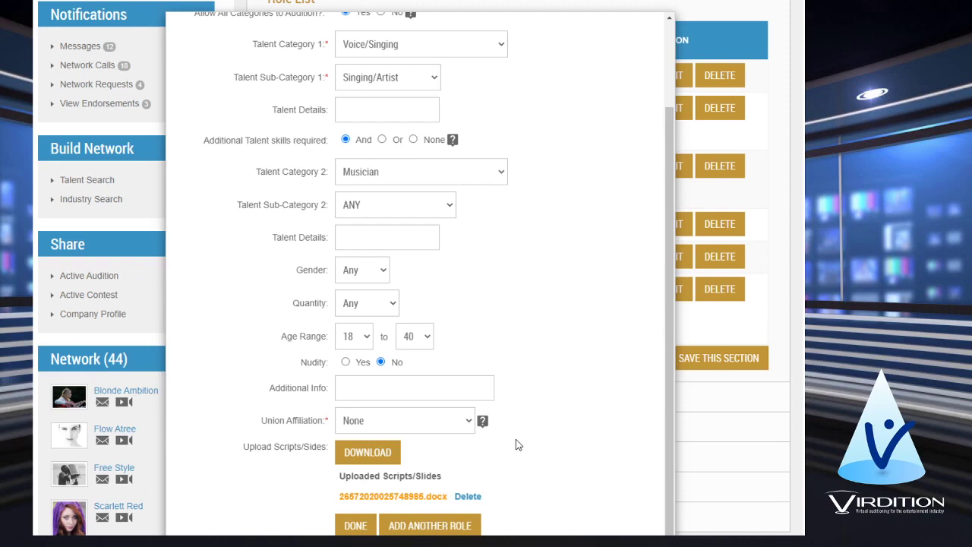
left_click(355, 526)
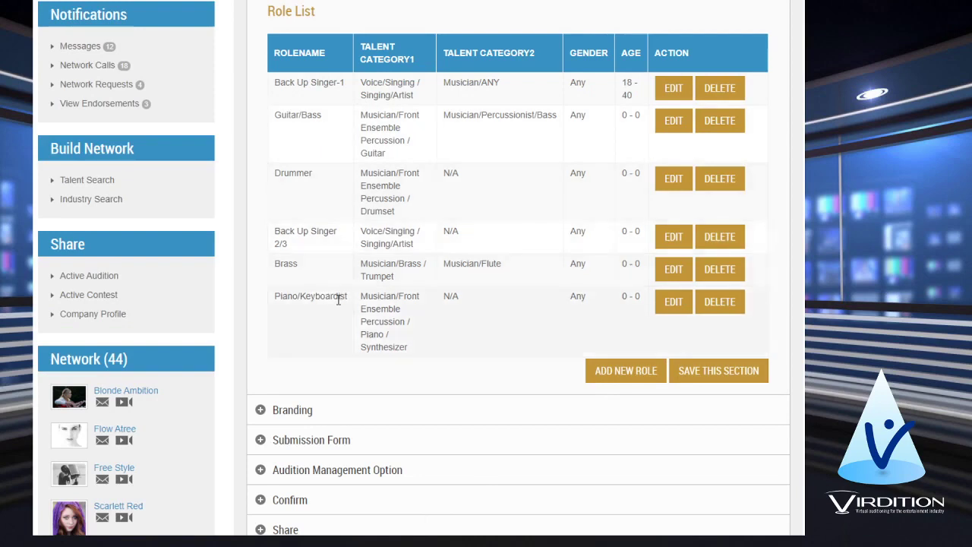
left_click(700, 374)
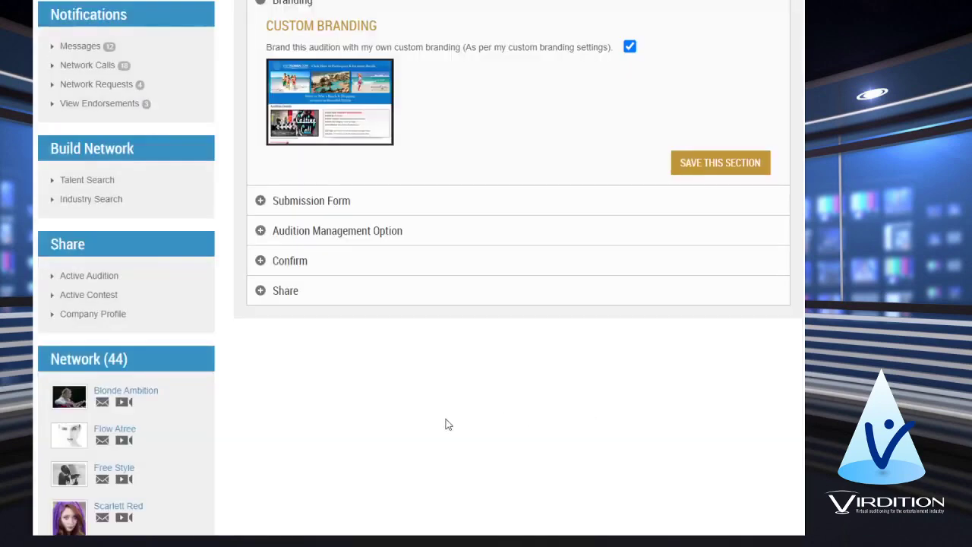
- Review the audition's Branding, Submission Form and Audition Management Option settings
scroll(350, 189, "up", 4)
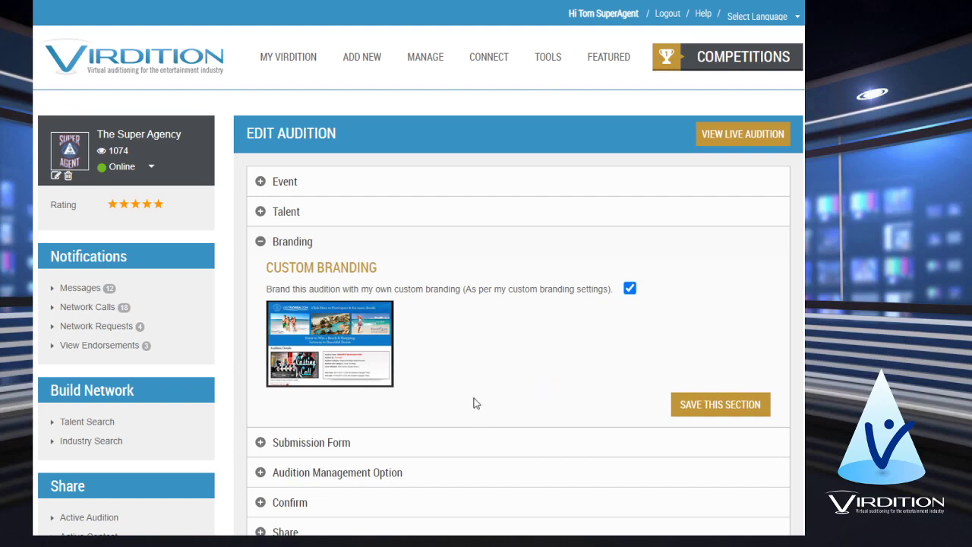
left_click(312, 443)
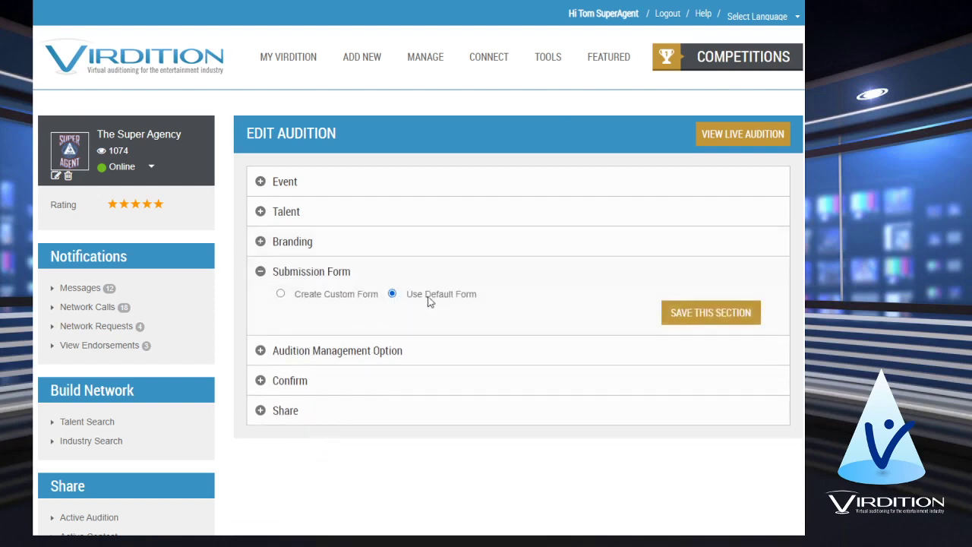
left_click(322, 354)
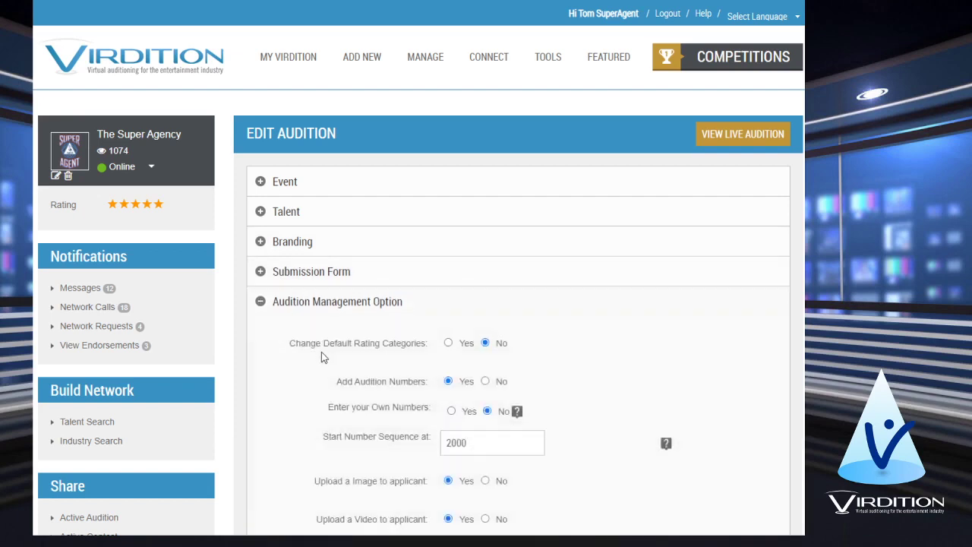
scroll(589, 386, "down", 1)
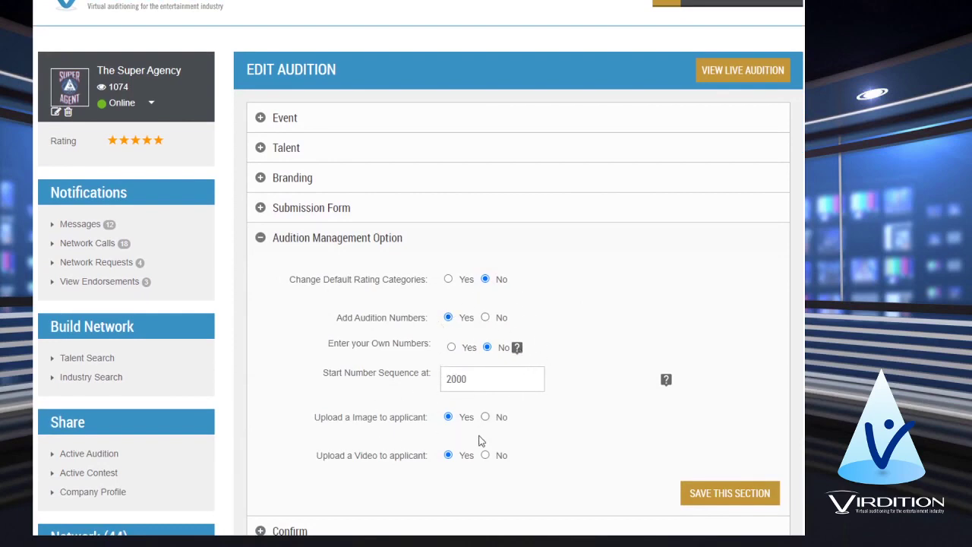
scroll(560, 436, "down", 2)
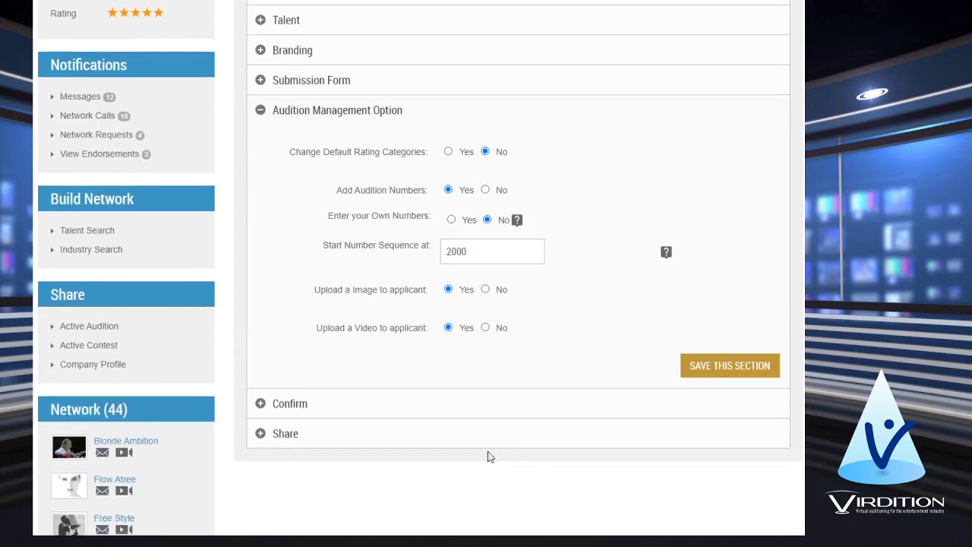
- Review the audition's event, talent and branding summary in the Confirm section and confirm the audition
left_click(293, 407)
scroll(424, 335, "down", 6)
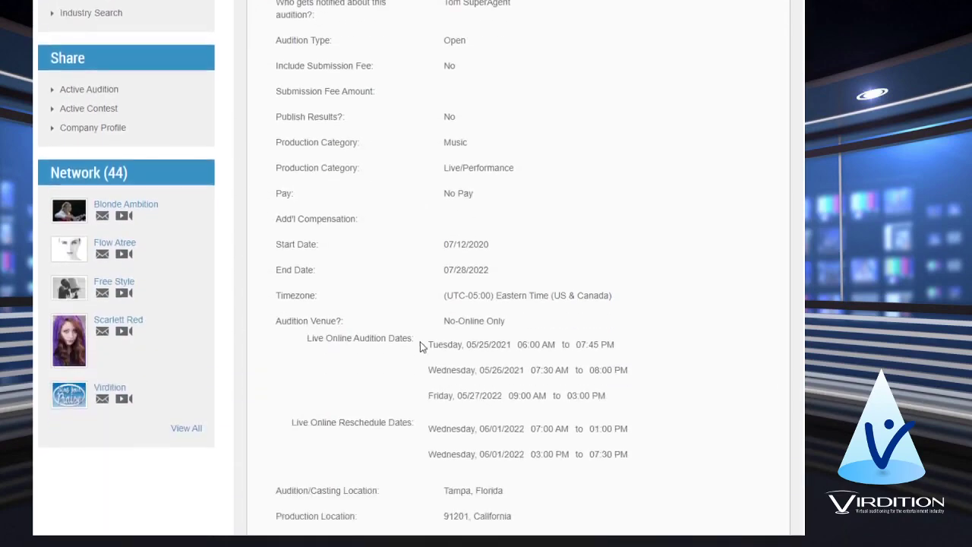
scroll(420, 347, "down", 1)
scroll(494, 163, "down", 2)
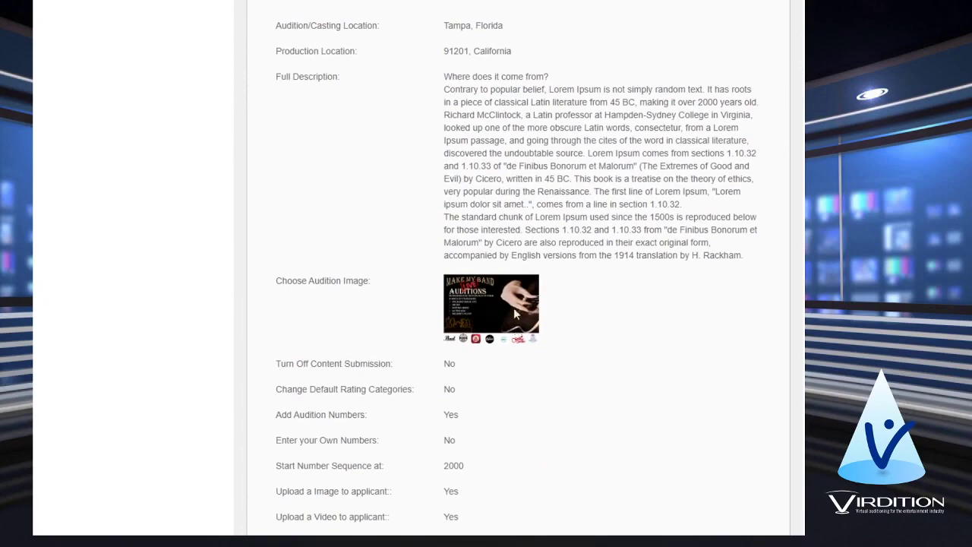
scroll(513, 311, "up", 7)
scroll(480, 166, "down", 12)
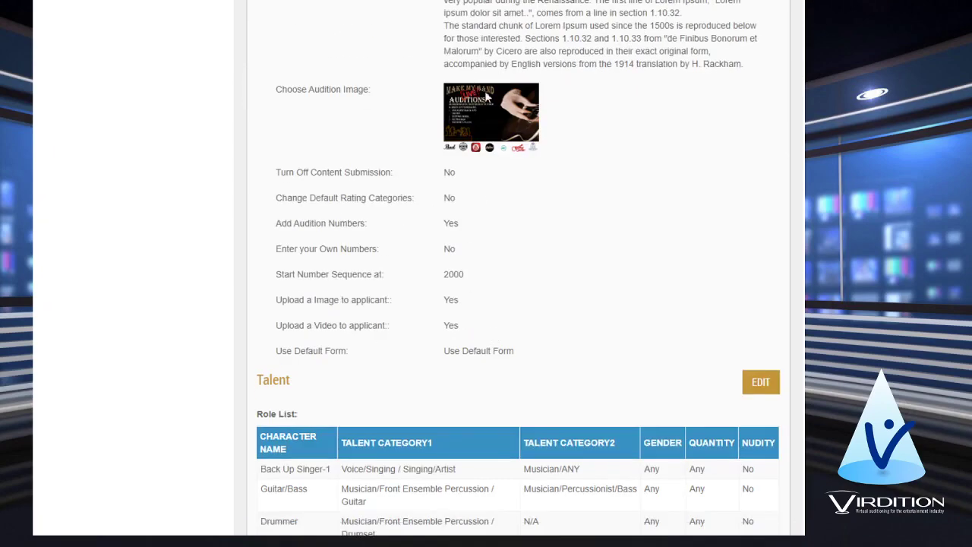
scroll(426, 300, "down", 5)
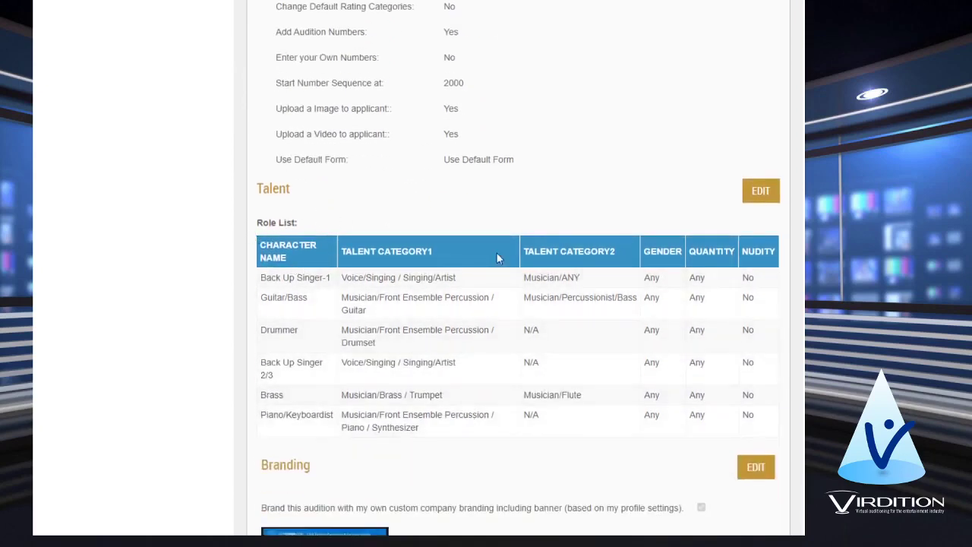
scroll(540, 377, "down", 3)
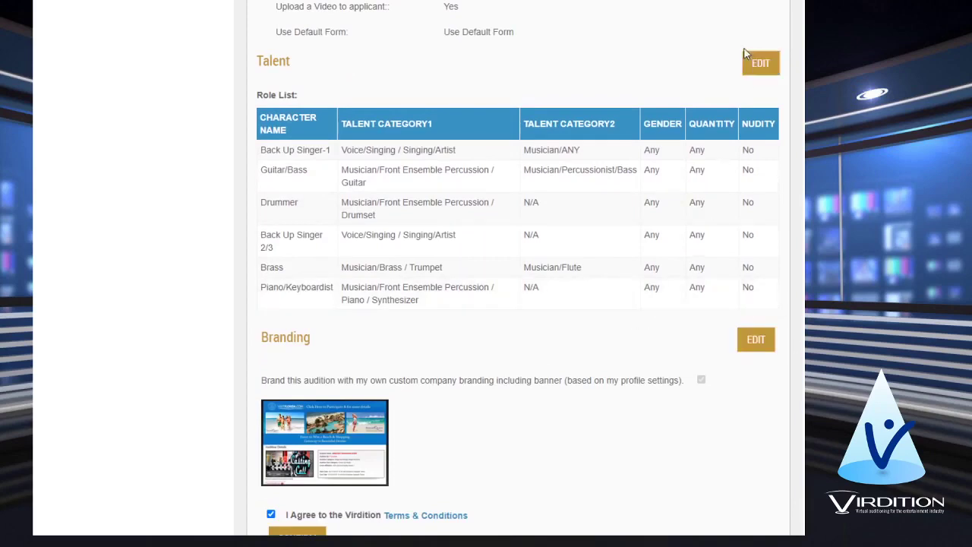
scroll(460, 278, "down", 2)
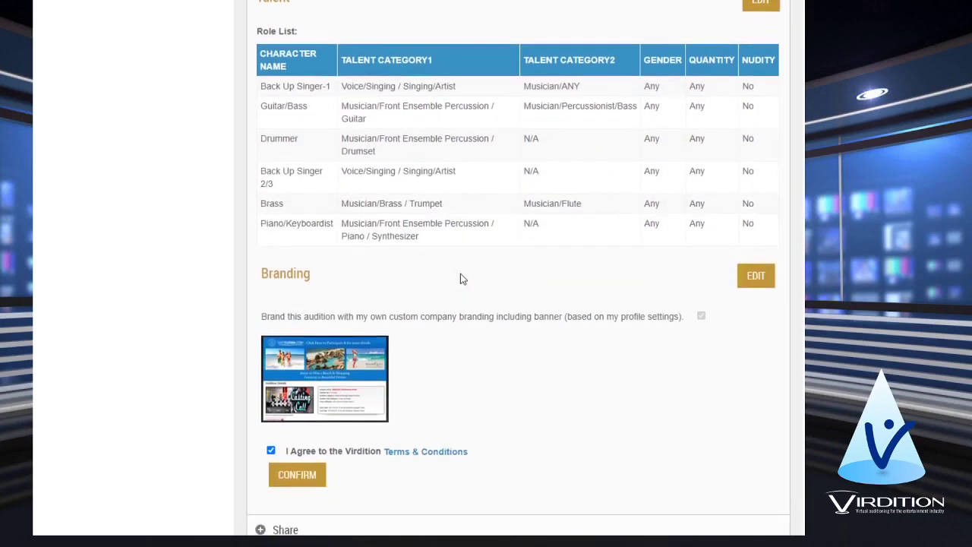
scroll(505, 374, "down", 3)
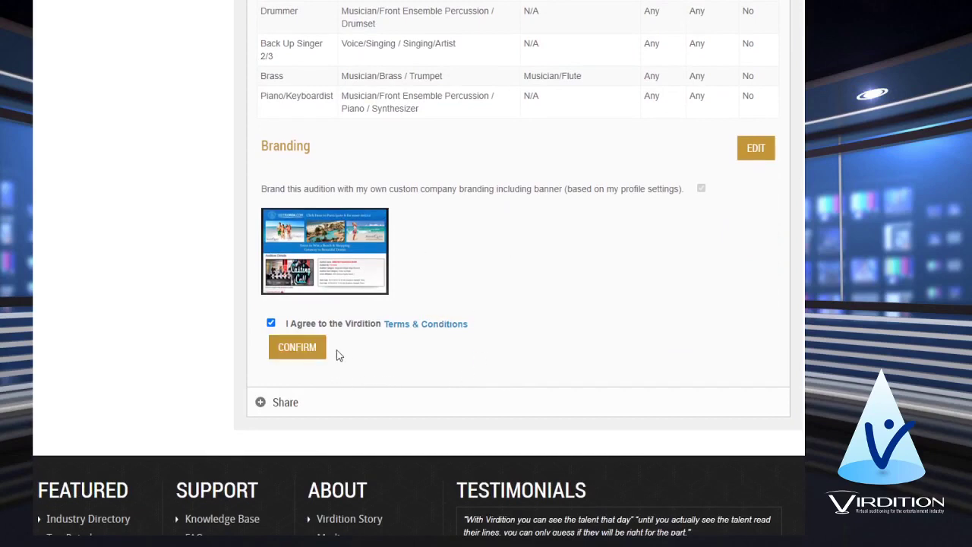
left_click(303, 348)
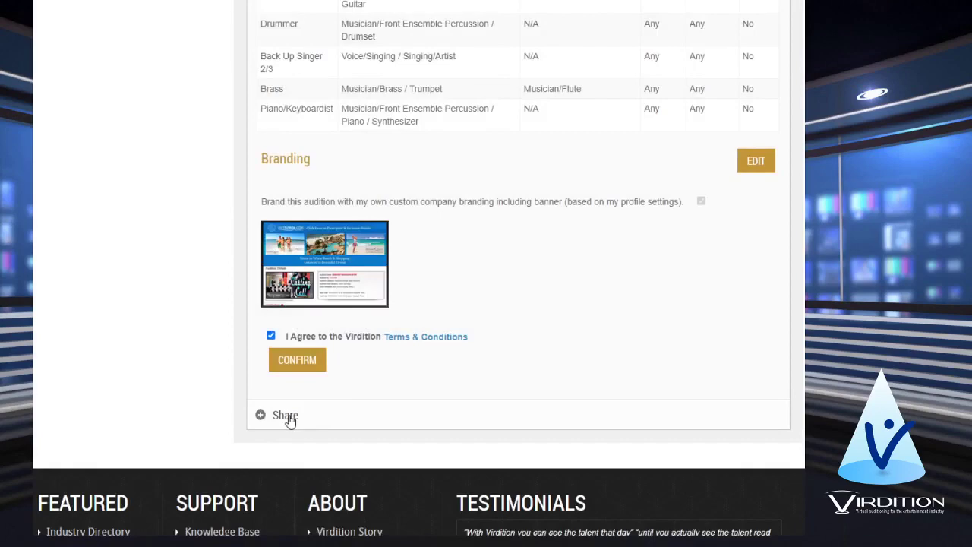
- Open the audition's Share section and enable notifying all talent on Virdition that matches any talent description
left_click(286, 415)
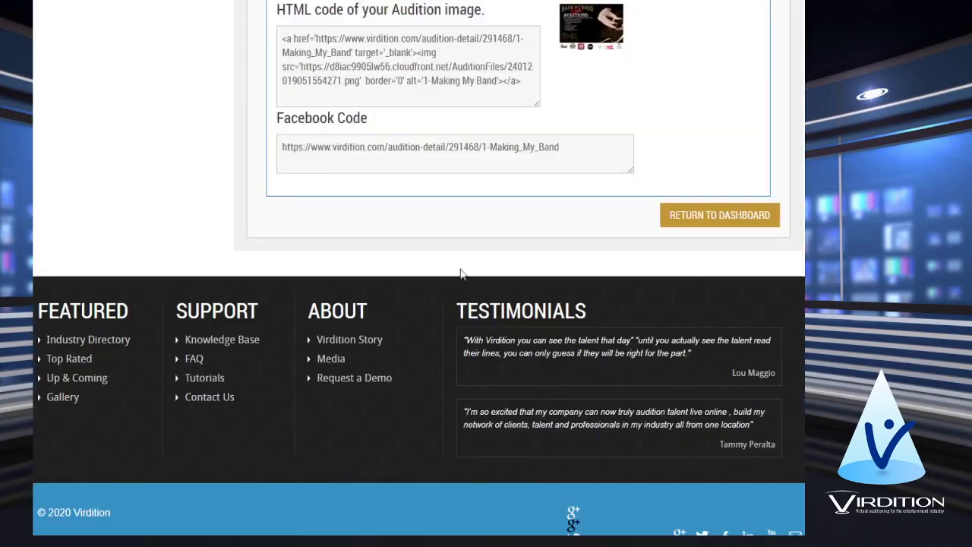
scroll(418, 392, "up", 4)
scroll(418, 391, "up", 5)
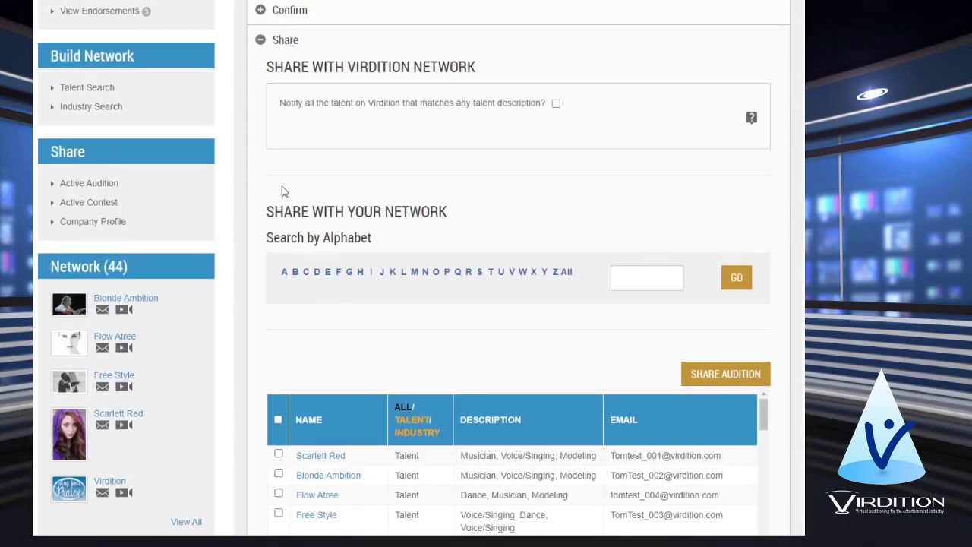
scroll(486, 395, "up", 1)
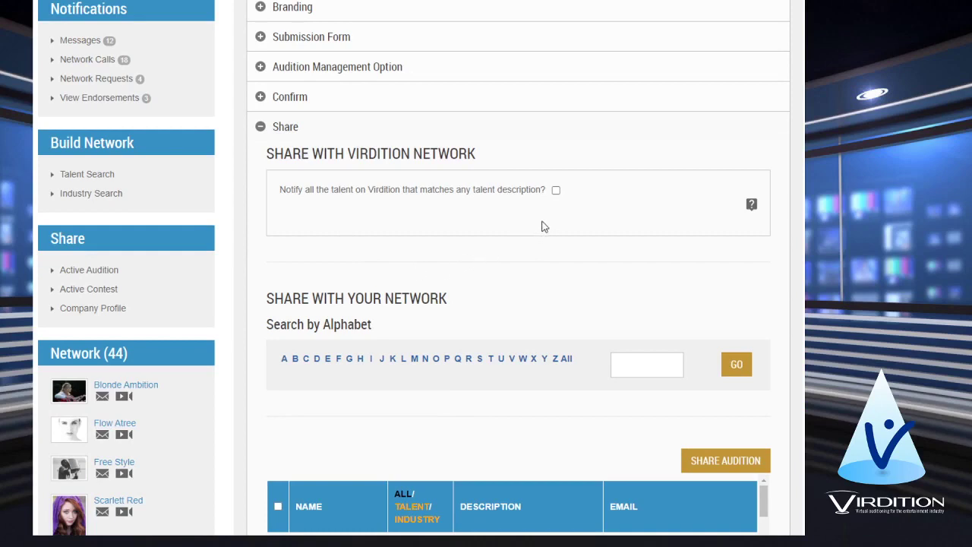
left_click(556, 191)
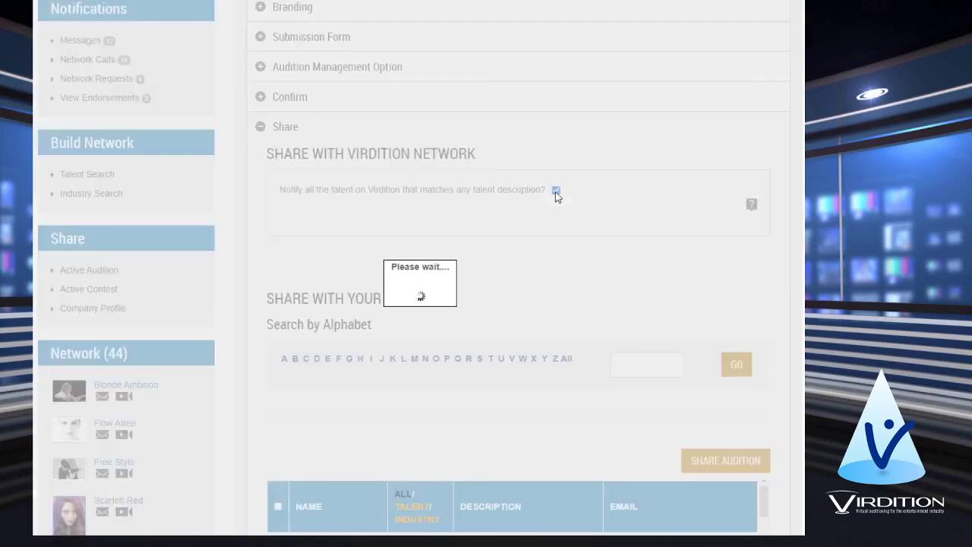
- Set the state for the Virdition talent notification to Florida
scroll(527, 376, "down", 2)
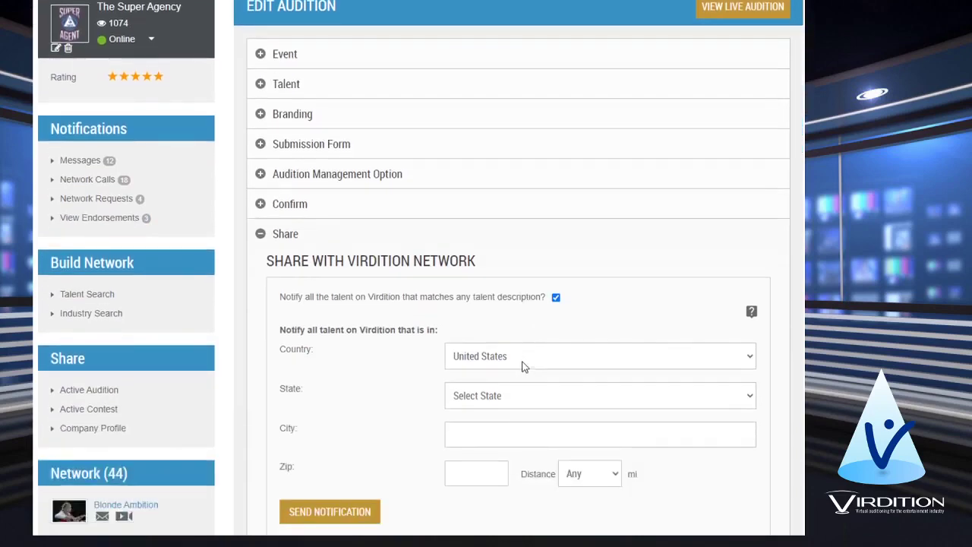
scroll(326, 361, "down", 2)
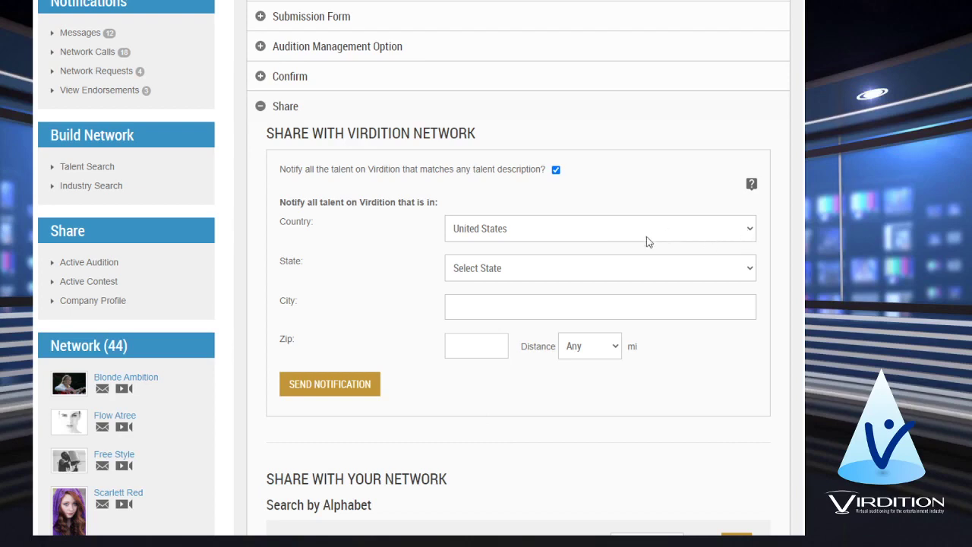
left_click(750, 271)
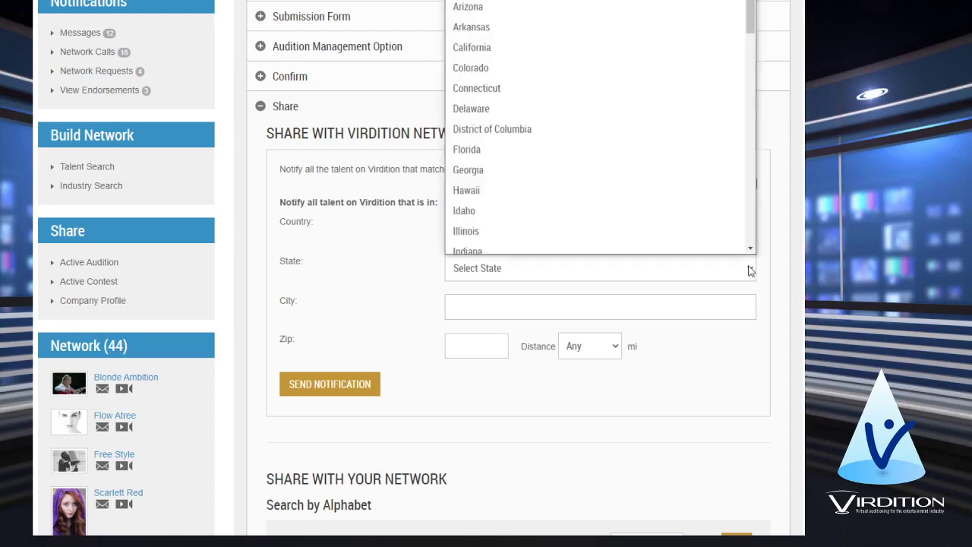
left_click(492, 143)
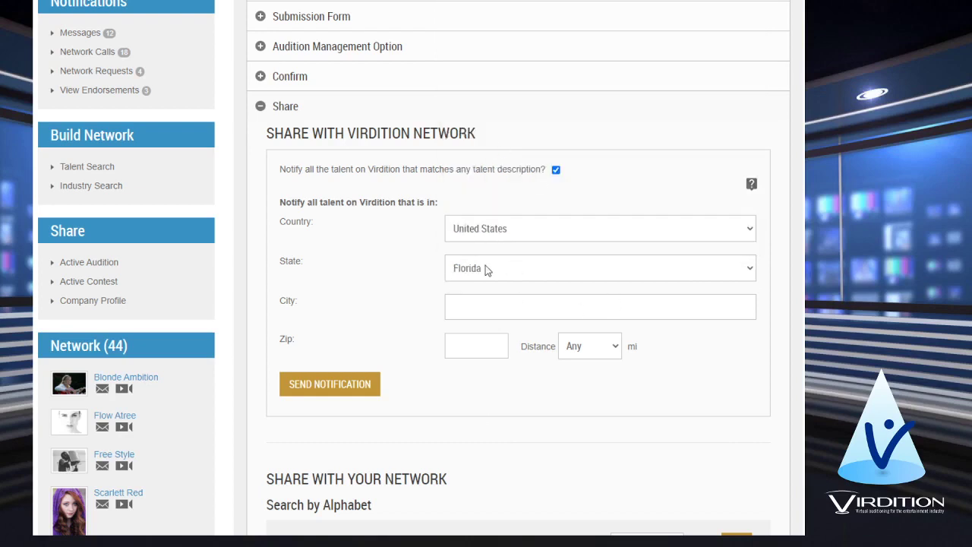
left_click(467, 303)
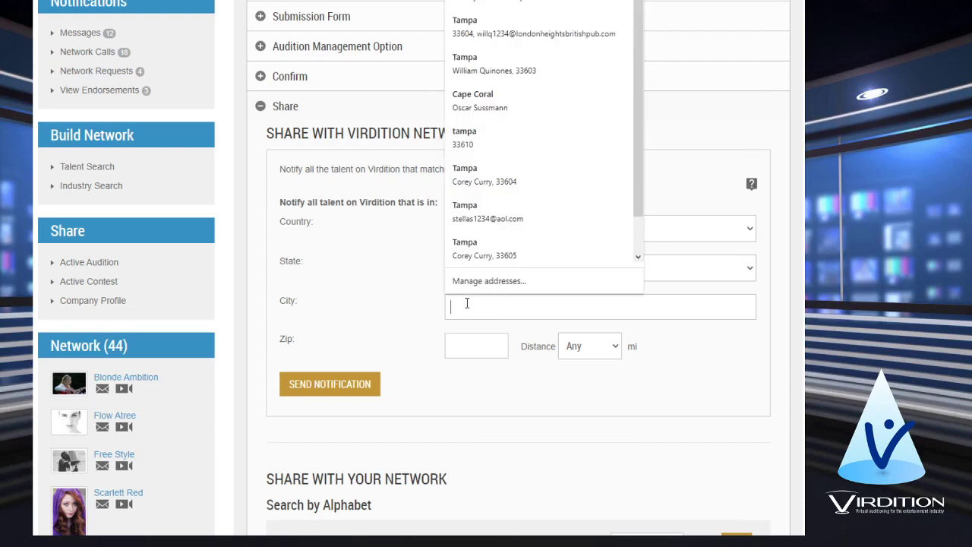
left_click(472, 248)
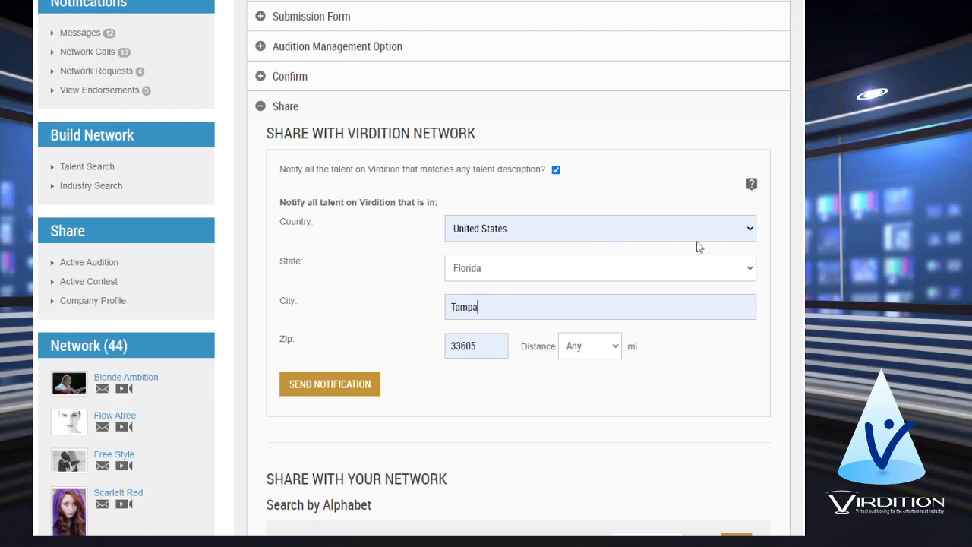
left_click(749, 269)
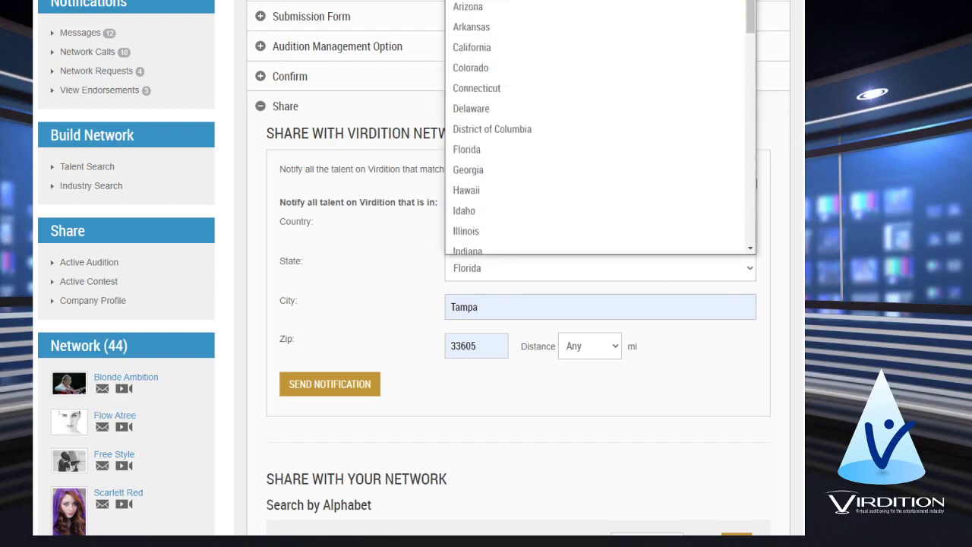
left_click(717, 469)
double_click(532, 307)
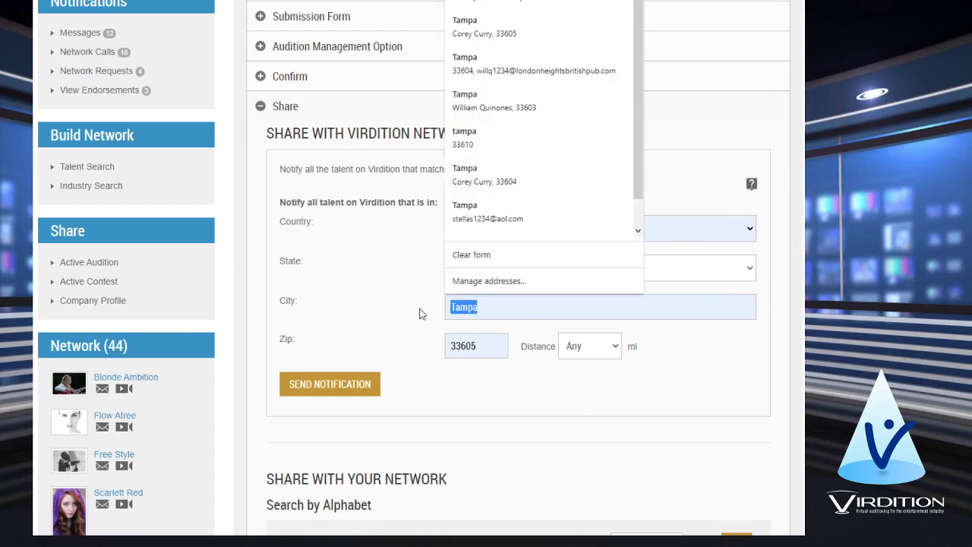
key("BackSpace")
double_click(491, 348)
key("BackSpace")
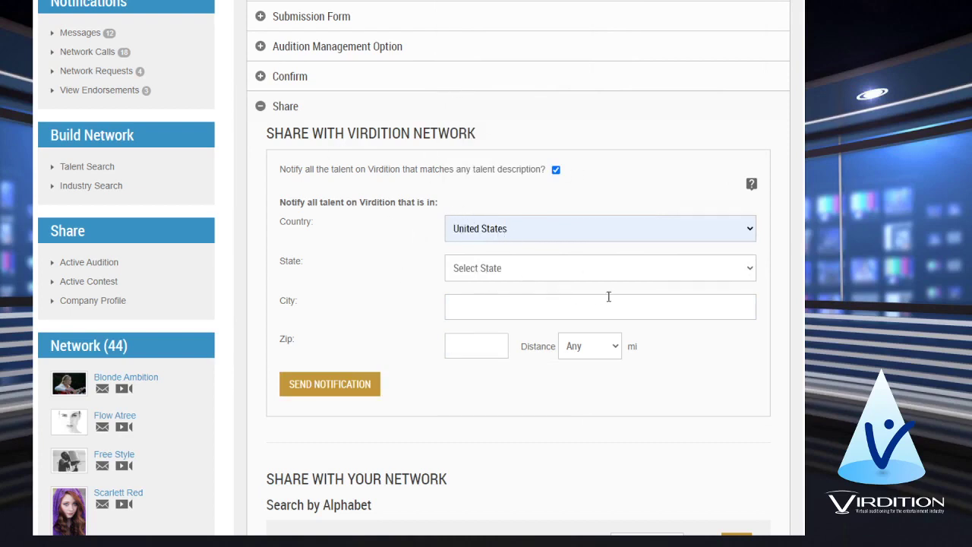
- Set the Virdition talent notification's state to Florida, leaving the city and zip blank
left_click(507, 272)
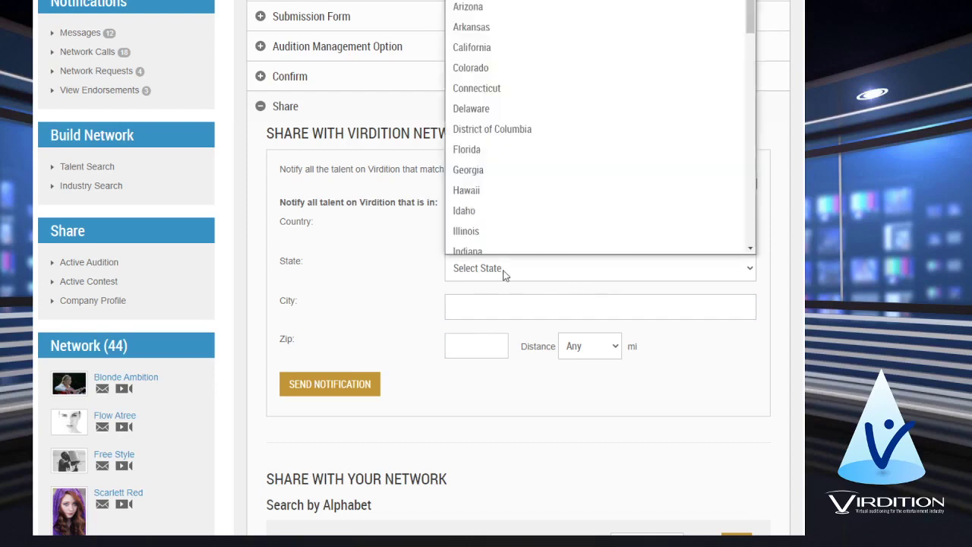
left_click(489, 151)
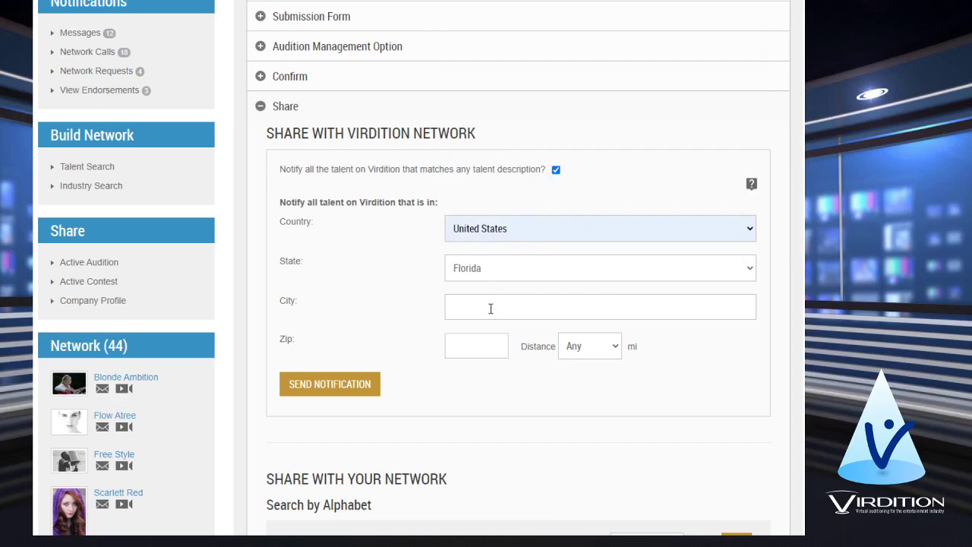
left_click(491, 309)
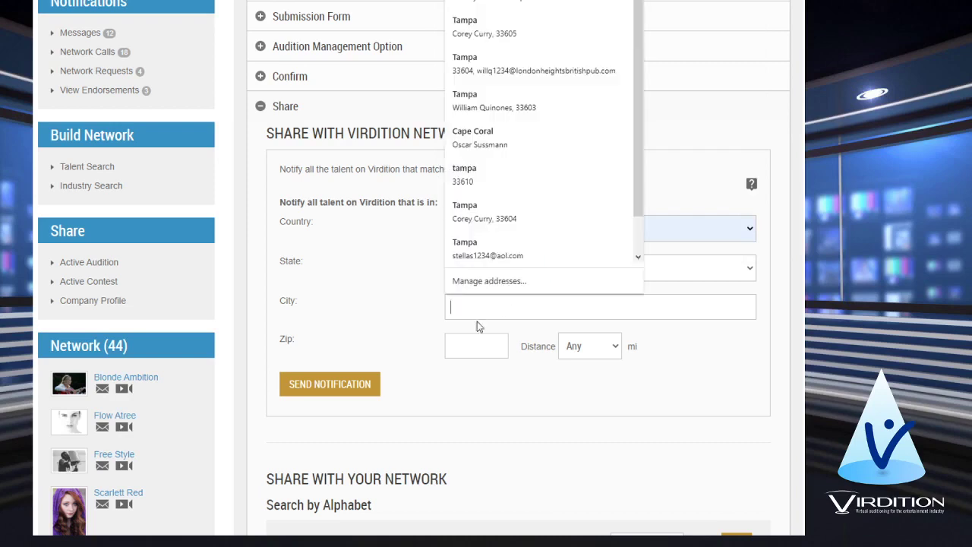
left_click(410, 325)
left_click(463, 341)
left_click(427, 357)
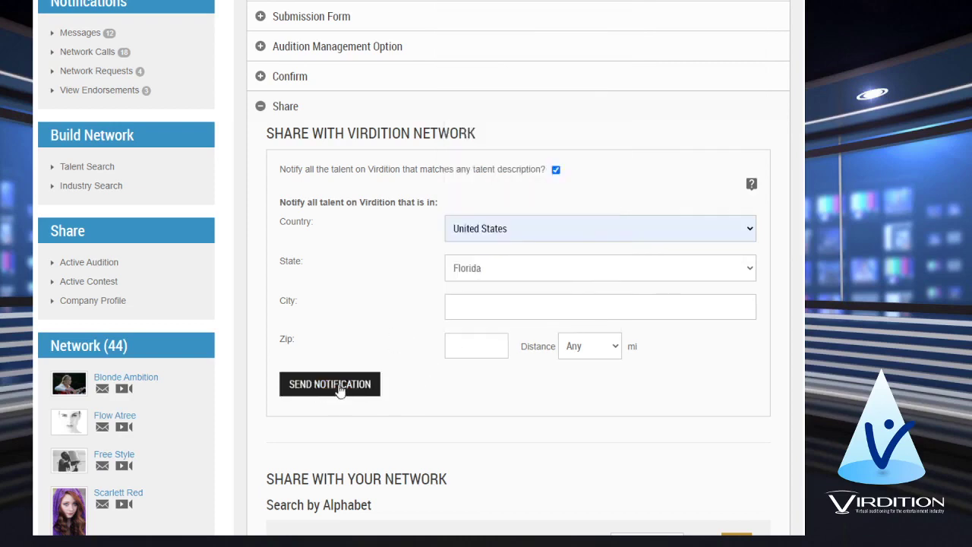
- Find and highlight the Network Calls entry among the account's notifications
scroll(334, 393, "up", 1)
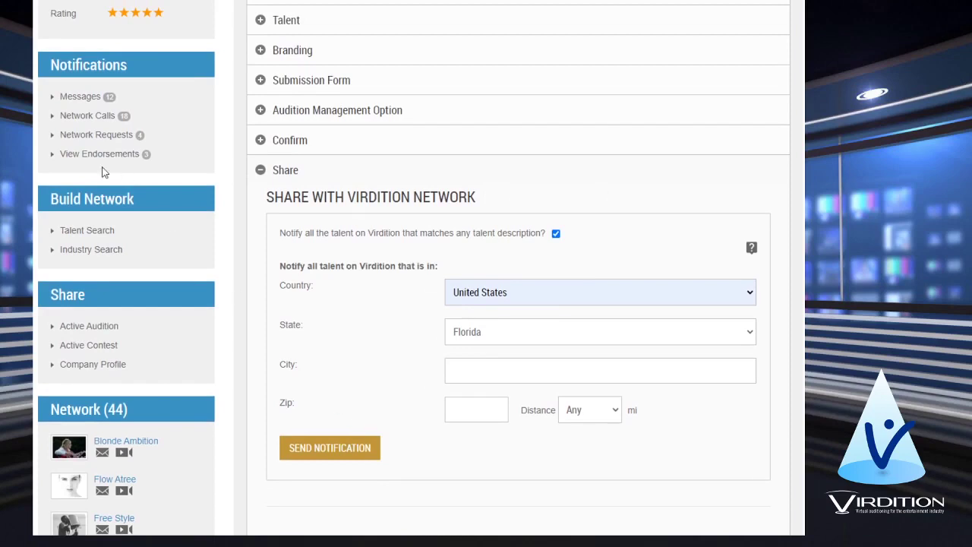
left_click_drag(136, 119, 58, 125)
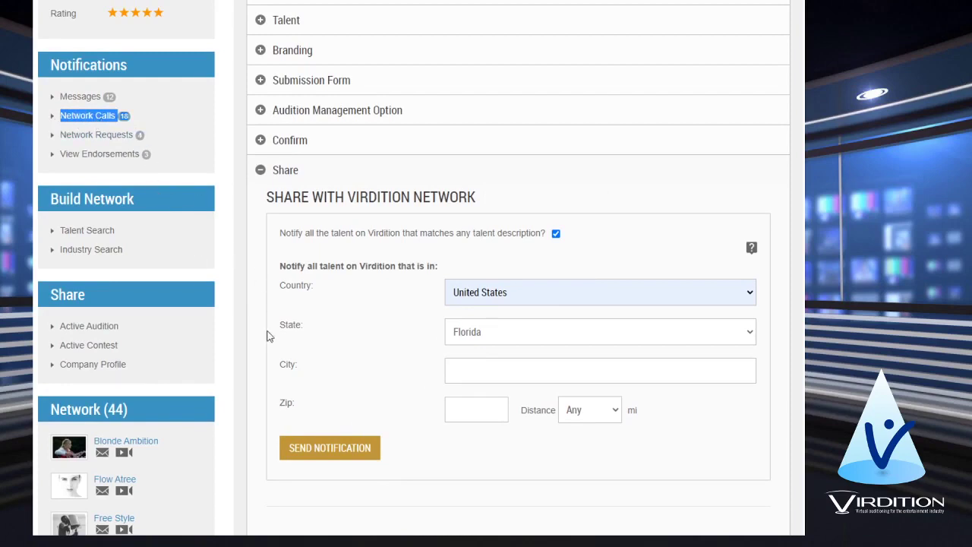
scroll(317, 354, "down", 2)
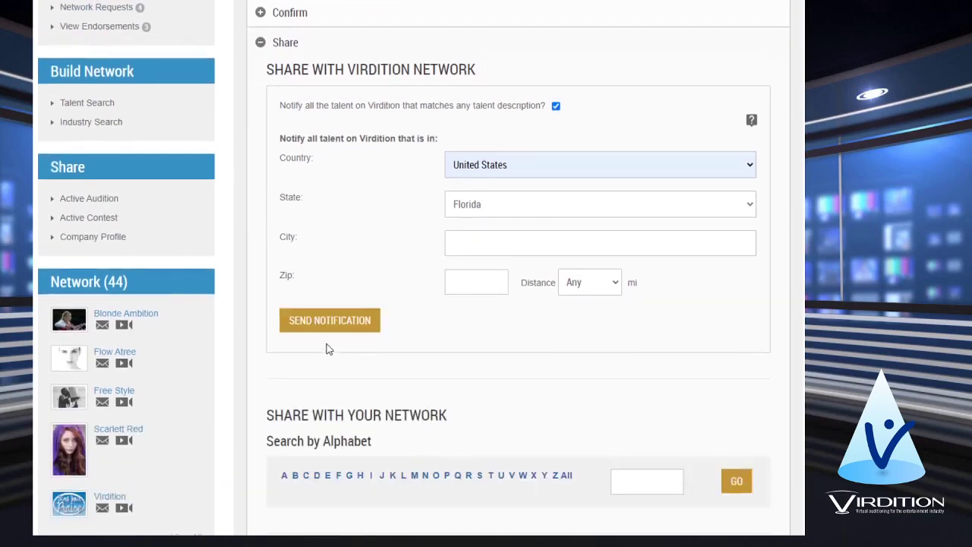
- Filter the Share With Your Network list to talent only
scroll(516, 387, "down", 4)
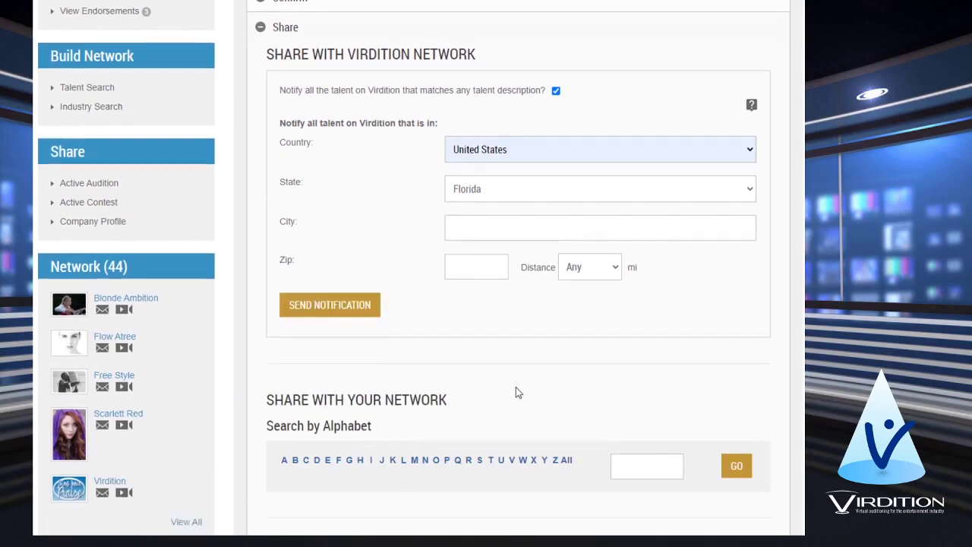
scroll(499, 387, "up", 3)
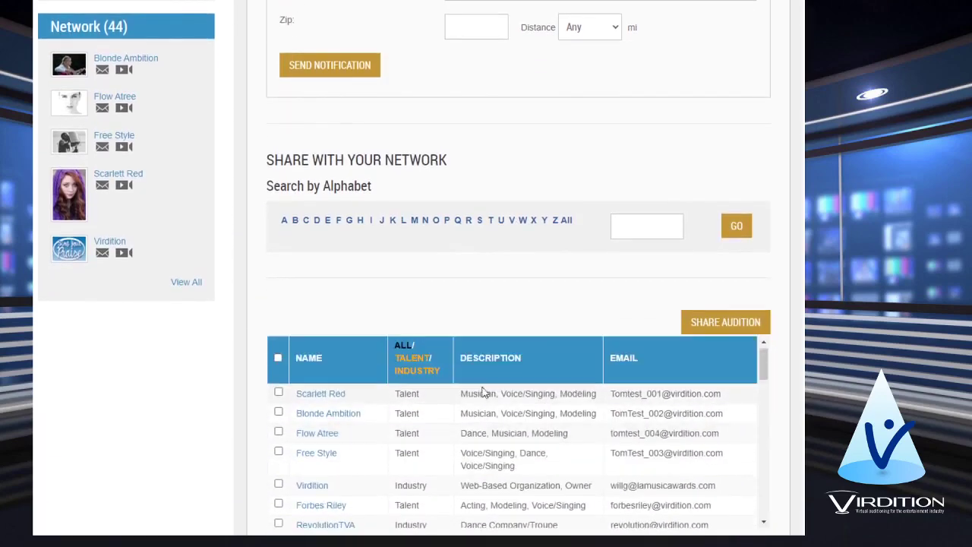
triple_click(514, 153)
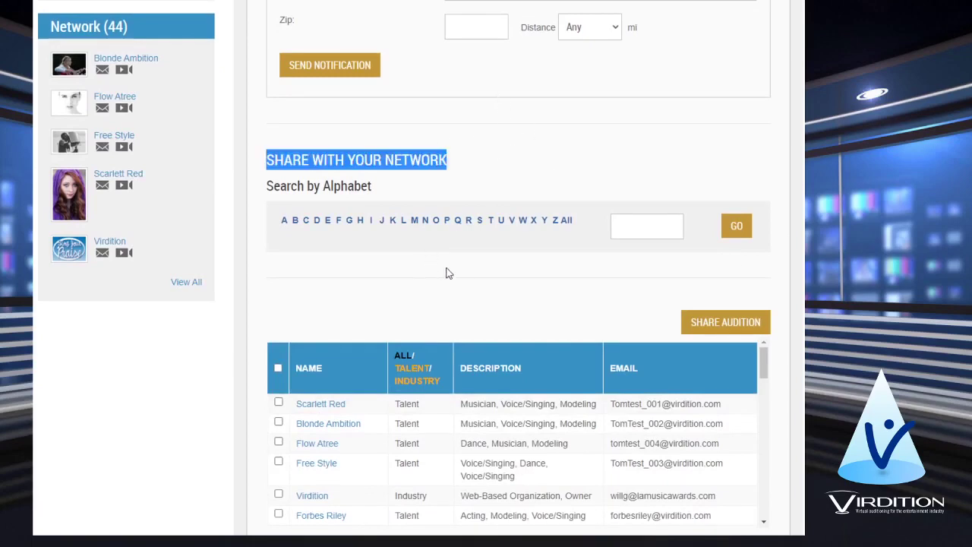
left_click(480, 304)
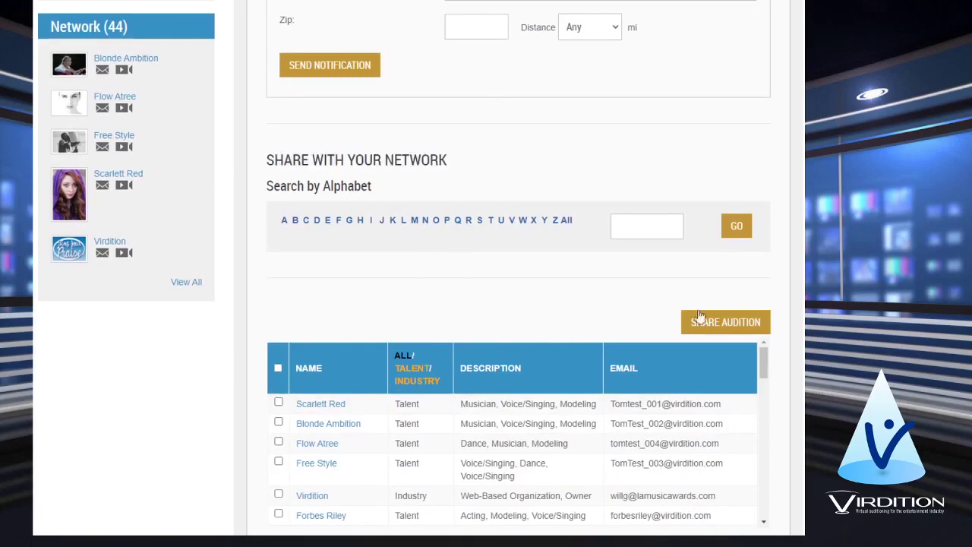
scroll(375, 342, "down", 1)
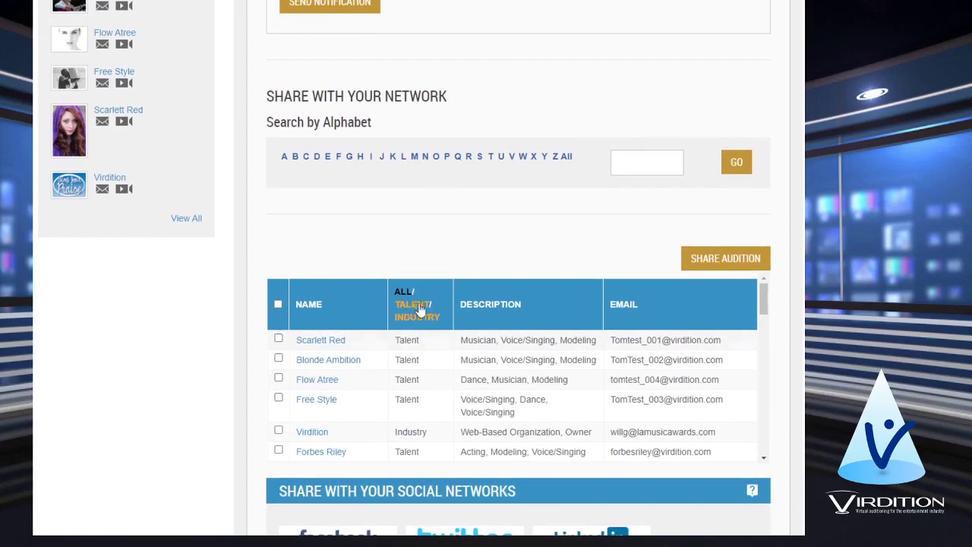
left_click(410, 305)
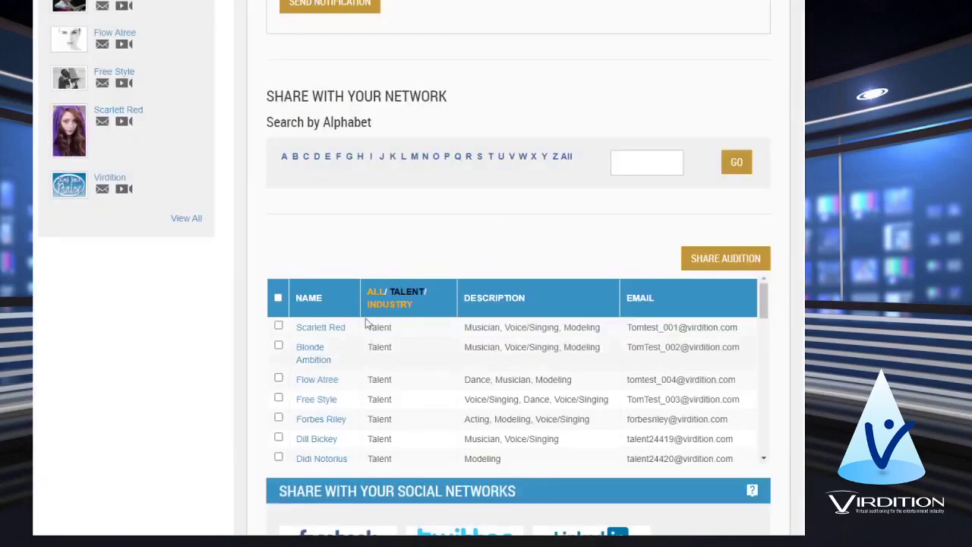
- Select every talent in the network list, look through the entries, and clear the whole selection
left_click(278, 298)
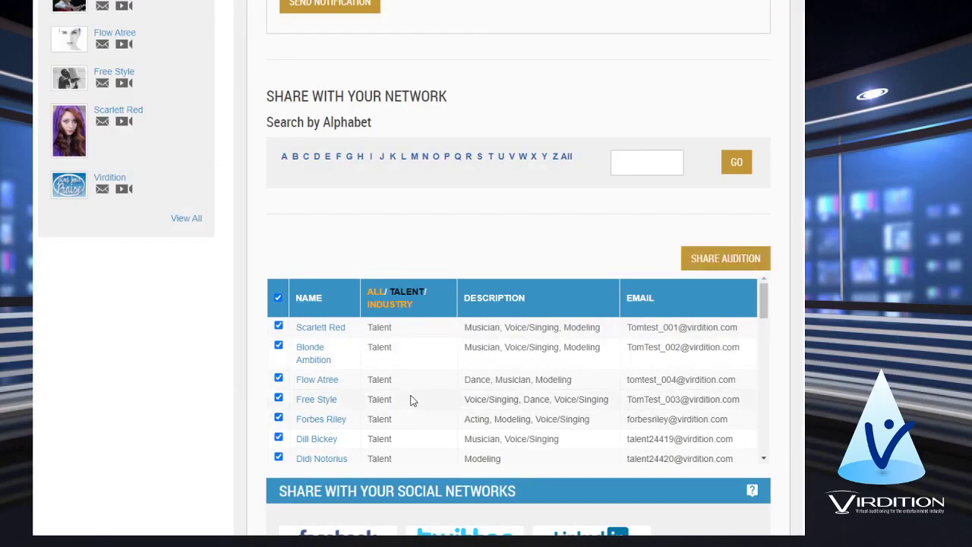
scroll(412, 399, "down", 3)
scroll(405, 395, "up", 3)
scroll(385, 396, "up", 2)
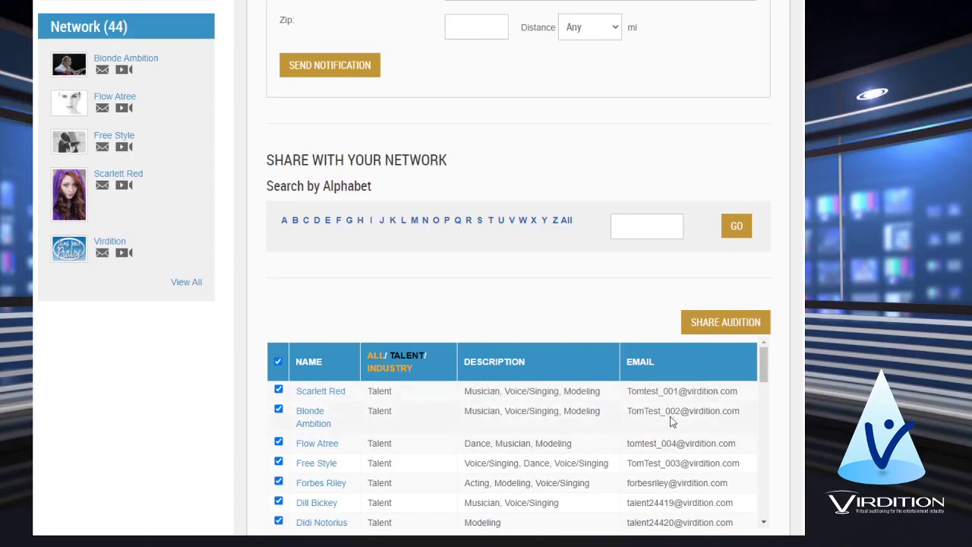
scroll(401, 429, "down", 1)
scroll(342, 428, "down", 1)
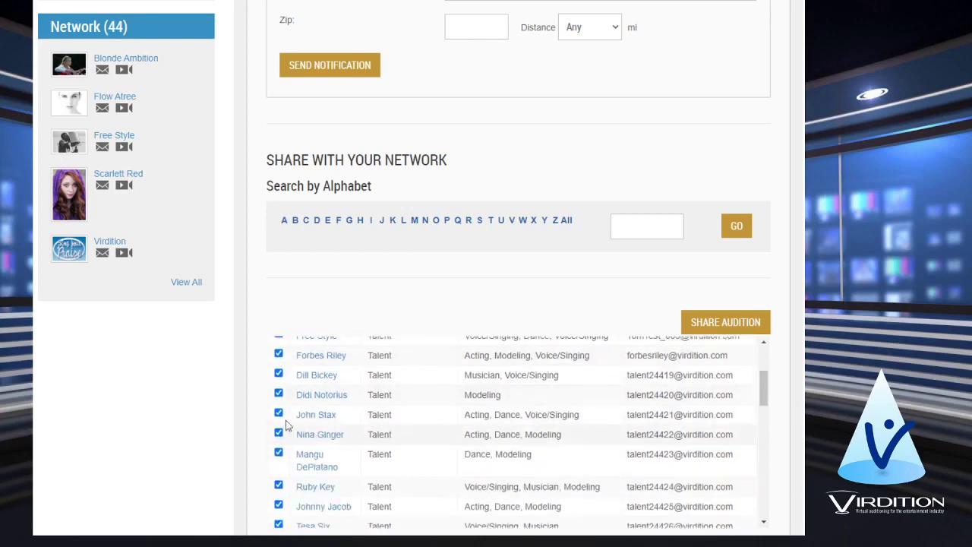
scroll(282, 391, "up", 2)
left_click(278, 363)
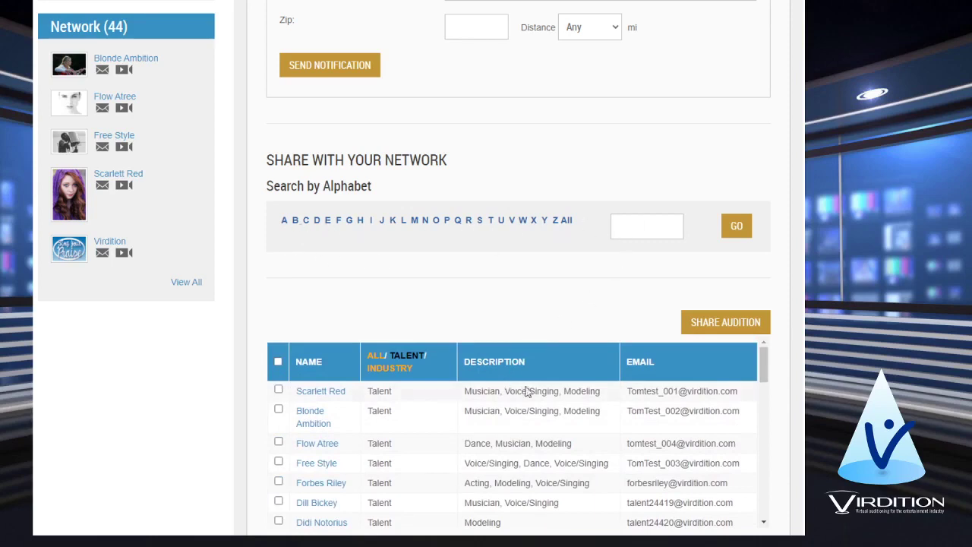
- Look over the social network sharing options and highlight the full HTML code of the audition image
scroll(488, 390, "down", 1)
scroll(489, 364, "down", 2)
scroll(489, 365, "down", 3)
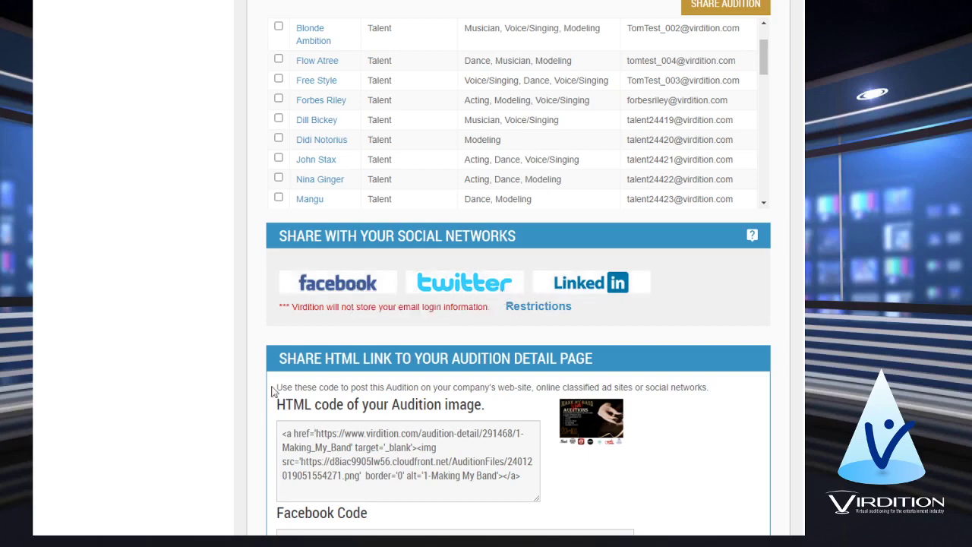
scroll(471, 380, "down", 3)
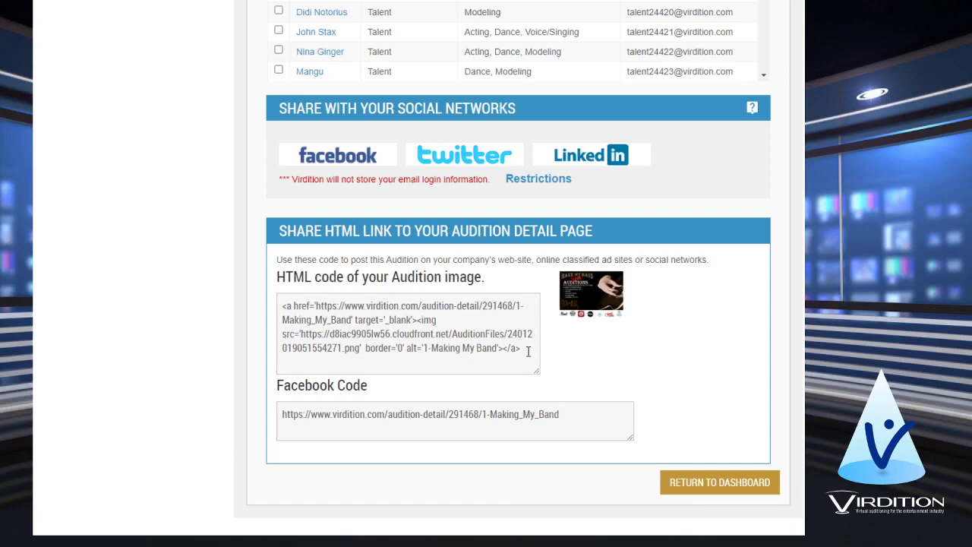
left_click_drag(527, 351, 281, 305)
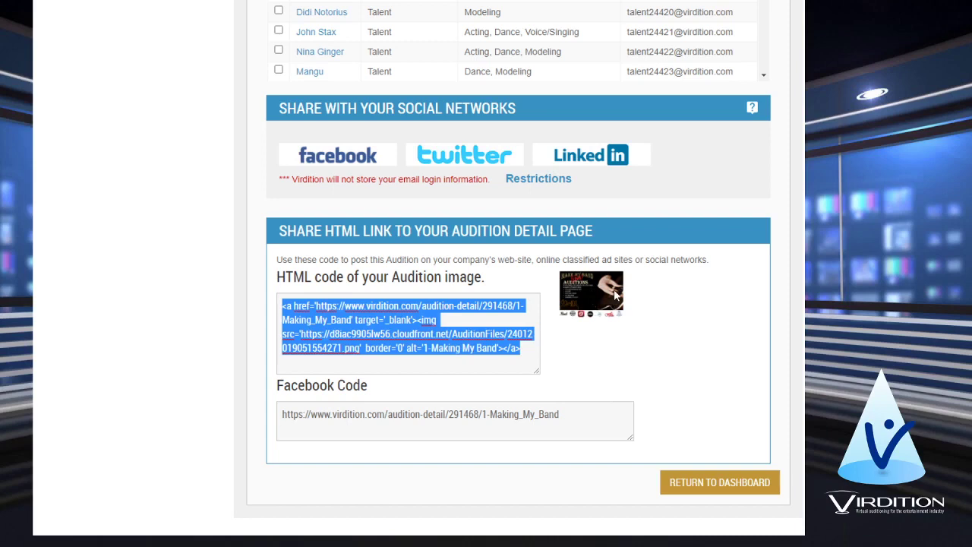
- Highlight the complete audition detail link given as the Facebook Code
left_click_drag(569, 414, 294, 414)
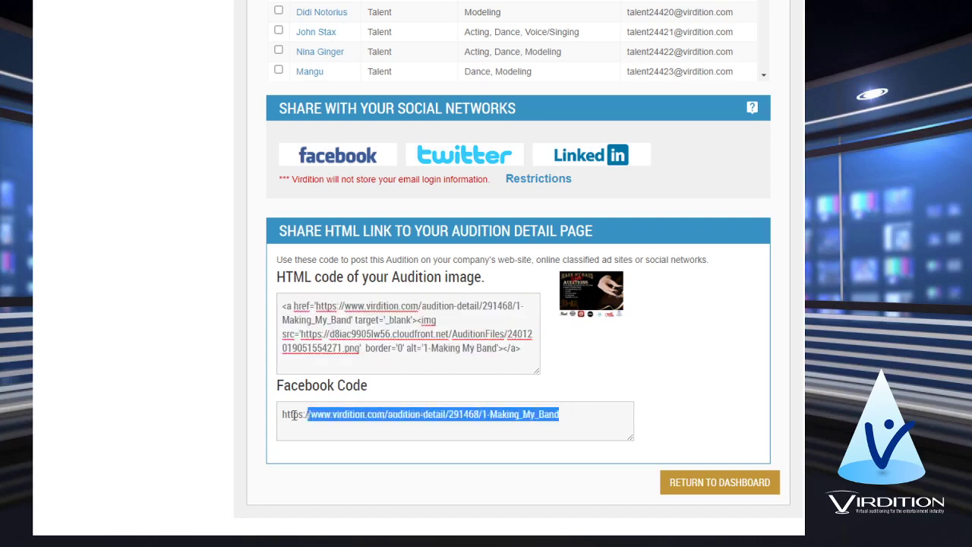
left_click(229, 415)
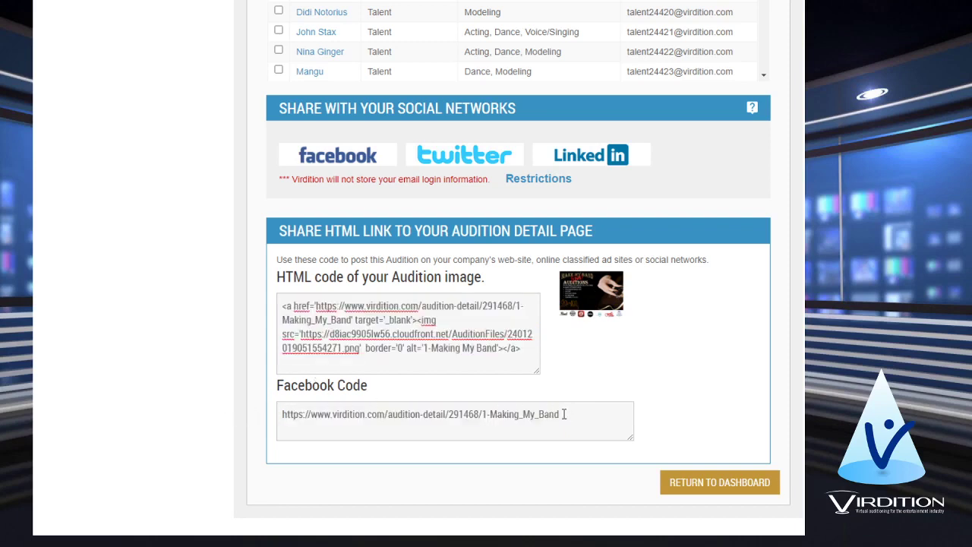
left_click_drag(564, 414, 275, 428)
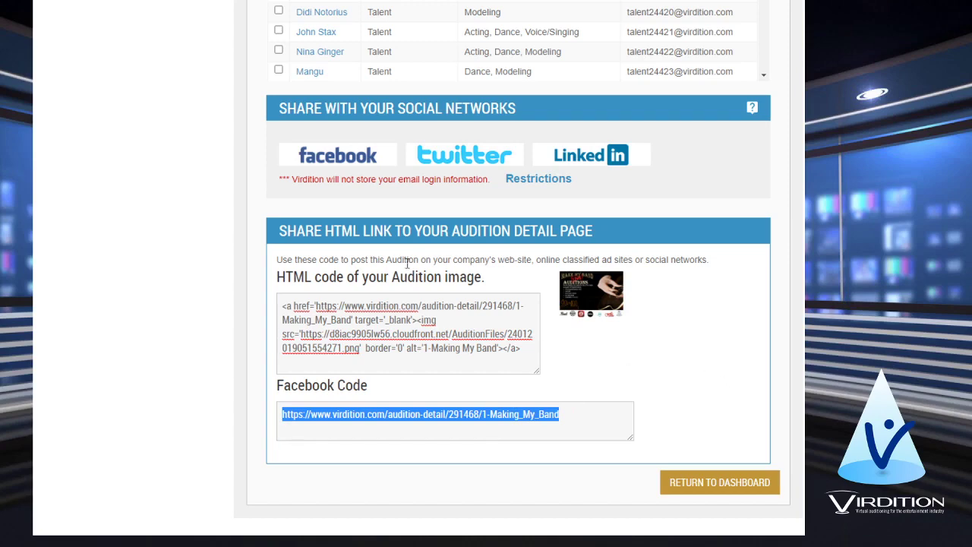
- Leave the audition's Share section by returning to the dashboard, and bring up the Manage options
scroll(410, 267, "up", 6)
scroll(536, 320, "down", 7)
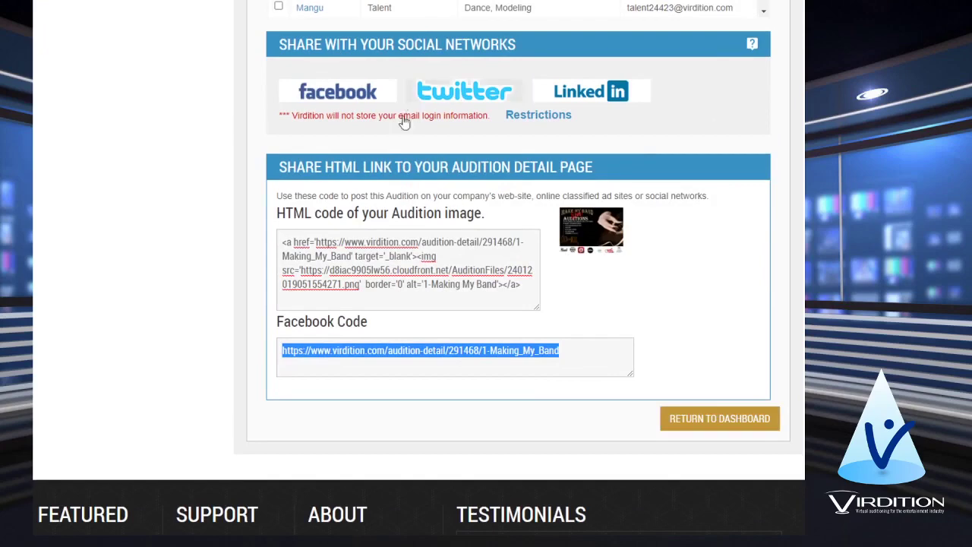
left_click(708, 424)
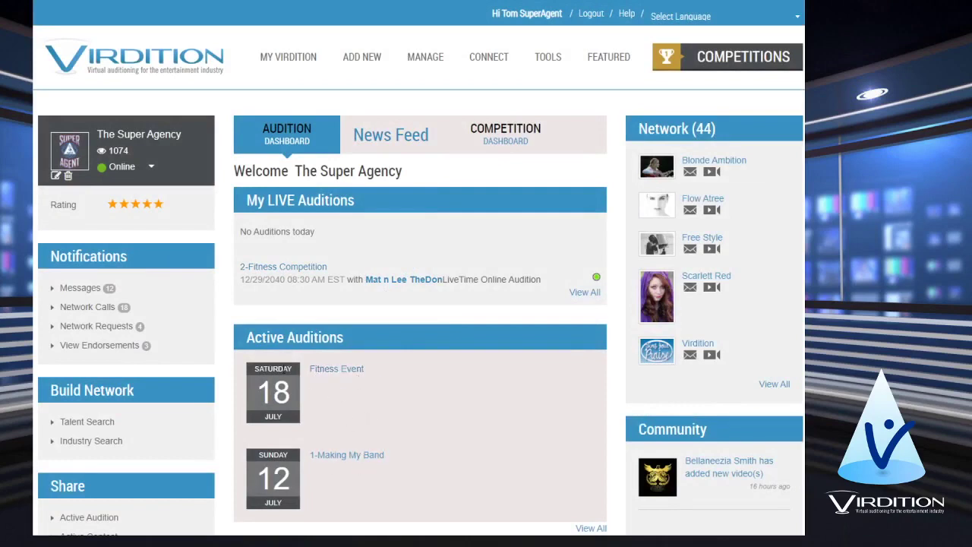
mouse_move(413, 61)
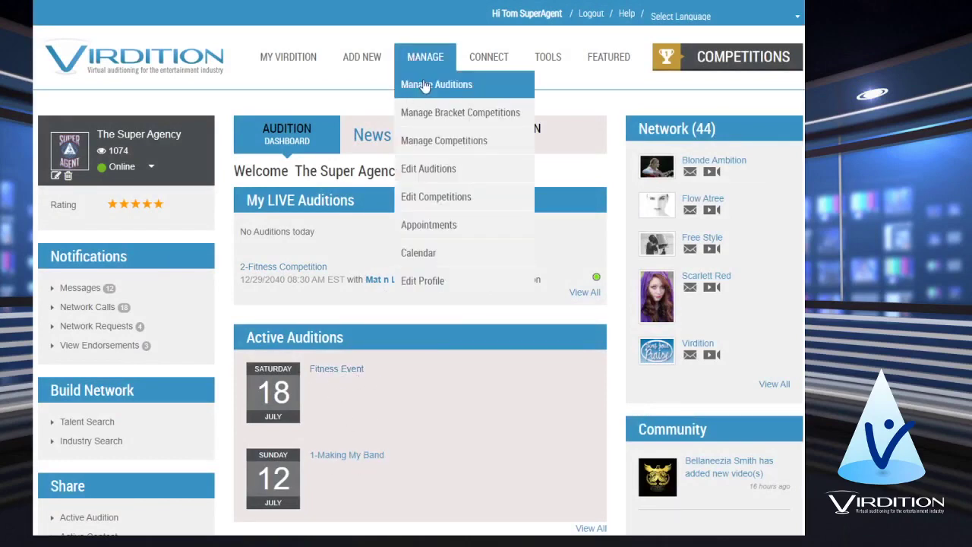